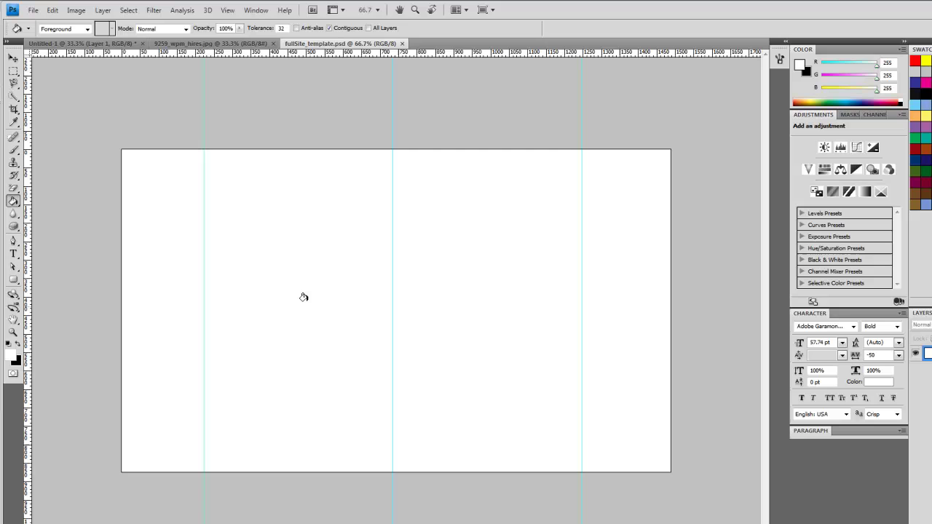
Select the Move tool on the blank fullSite_template canvas.
{"action": "left_click", "coordinate": [13, 57]}
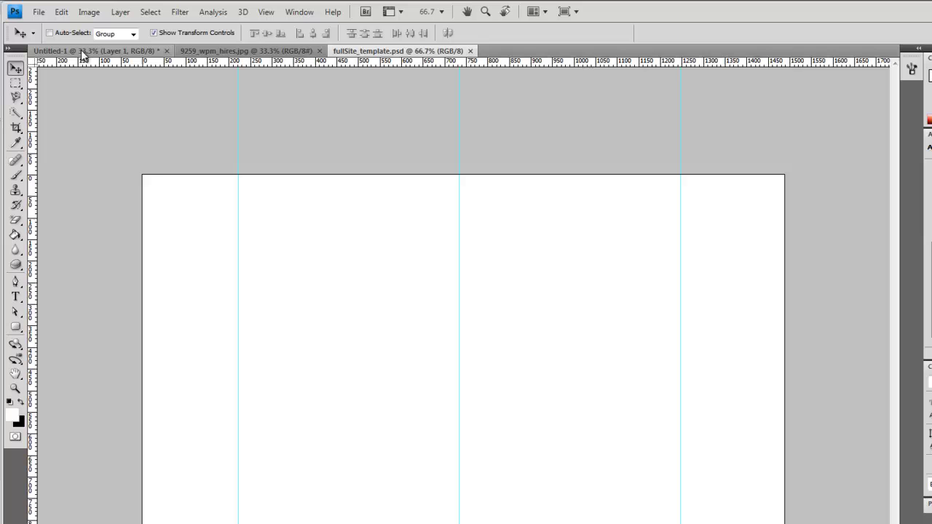
Inspect the Untitled-1 screenshot's header at actual pixels, then return to fullSite_template.
{"action": "left_click_drag", "start_coordinate": [84, 61], "coordinate": [389, 246]}
{"action": "key", "text": "ctrl+Tab"}
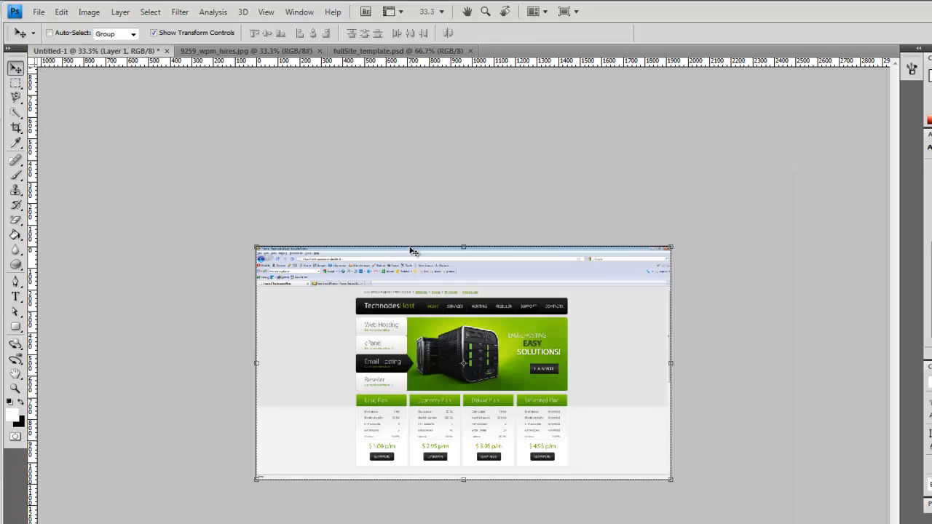
{"action": "key", "text": "z"}
{"action": "left_click_drag", "start_coordinate": [391, 319], "coordinate": [434, 427]}
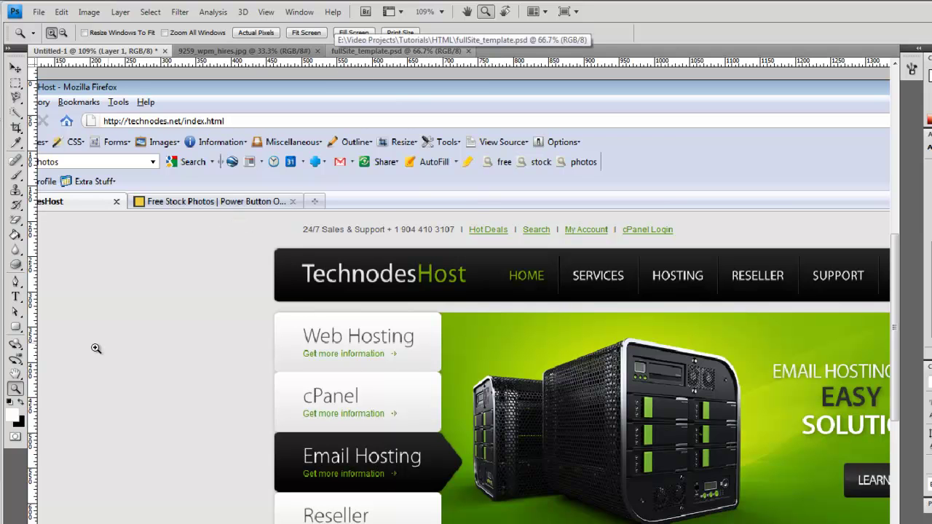
{"action": "double_click", "coordinate": [18, 388]}
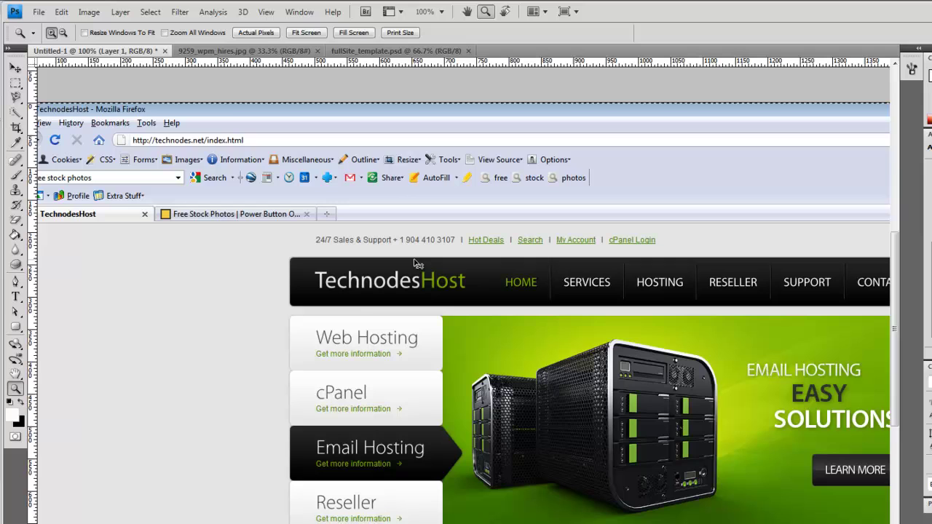
{"action": "left_click", "coordinate": [355, 49]}
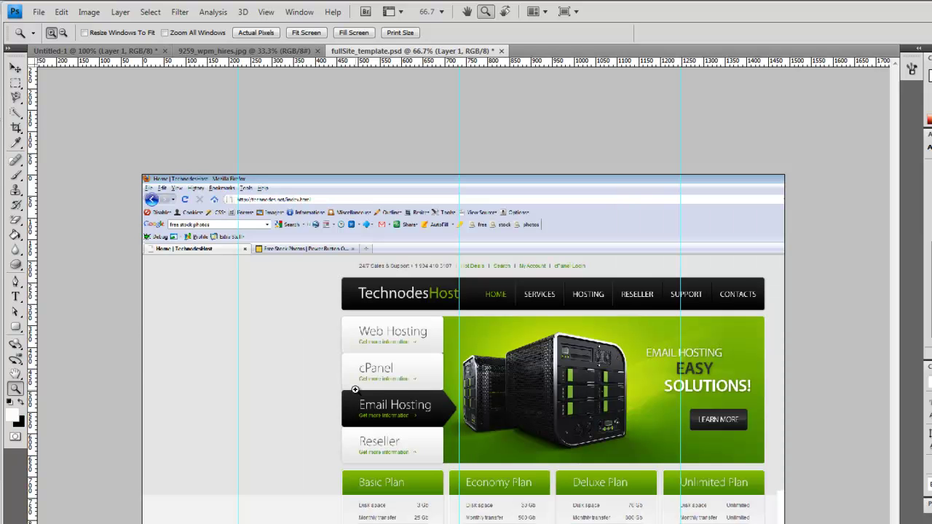
Paste the screenshot as layer 'Screenshot Guide' and shift it up-left to hide the browser toolbar.
{"action": "key", "text": "ctrl+v"}
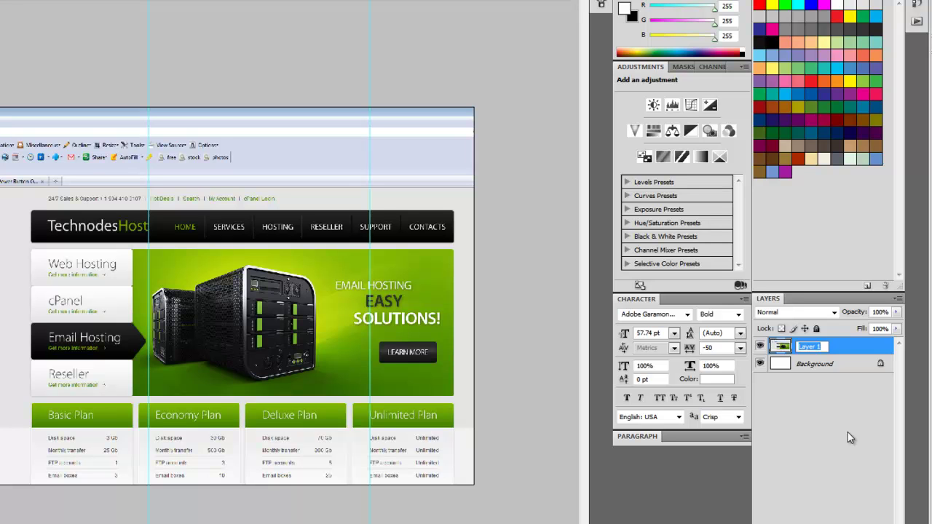
{"action": "type", "text": "Screenshotguide"}
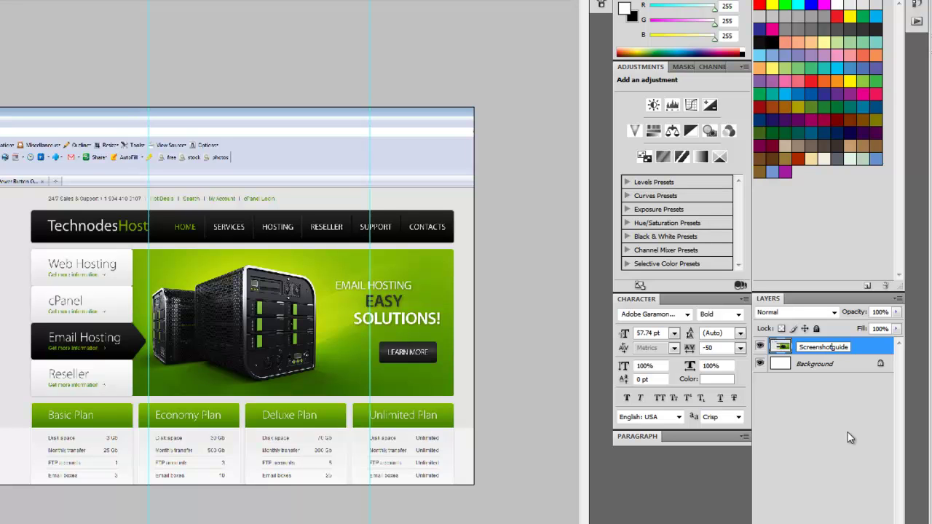
{"action": "key", "text": "BackSpace"}
{"action": "type", "text": "G"}
{"action": "key", "text": "Return"}
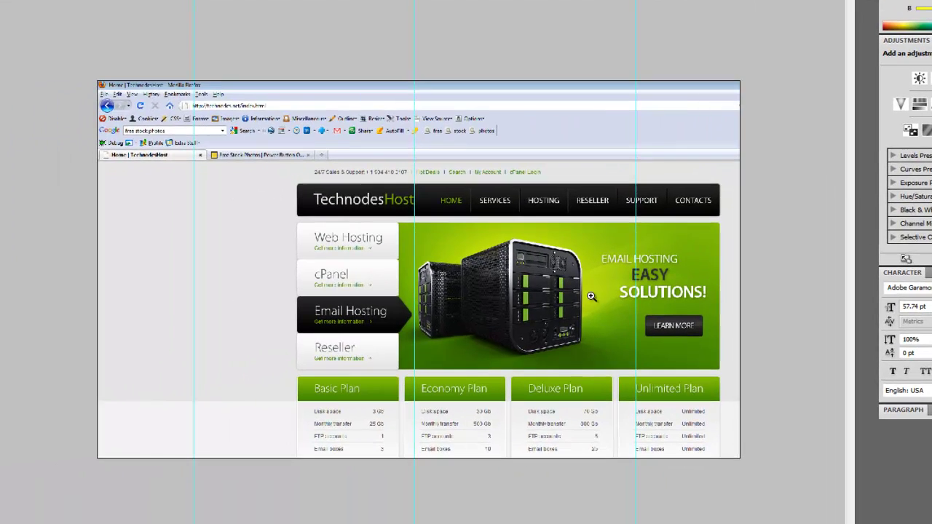
{"action": "left_click_drag", "start_coordinate": [588, 311], "coordinate": [491, 209]}
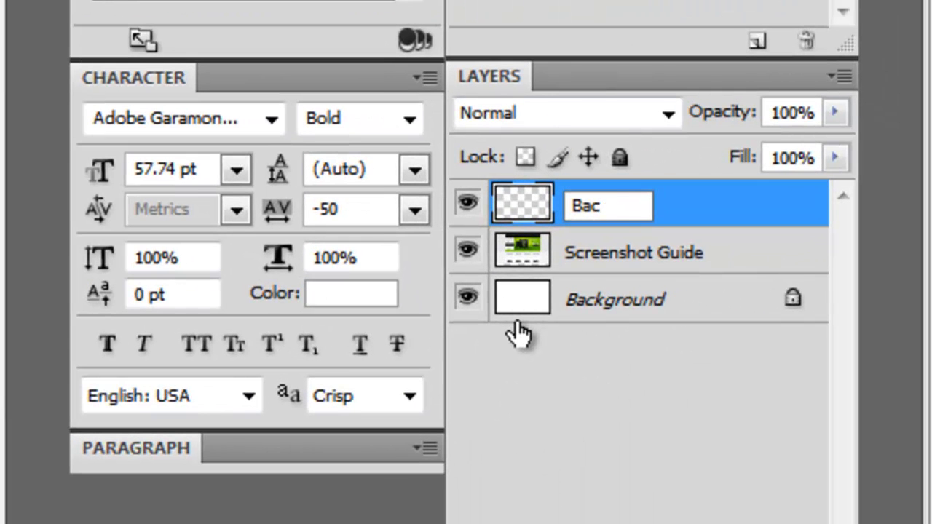
Finish naming the new empty layer 'Background'.
{"action": "type", "text": "kground"}
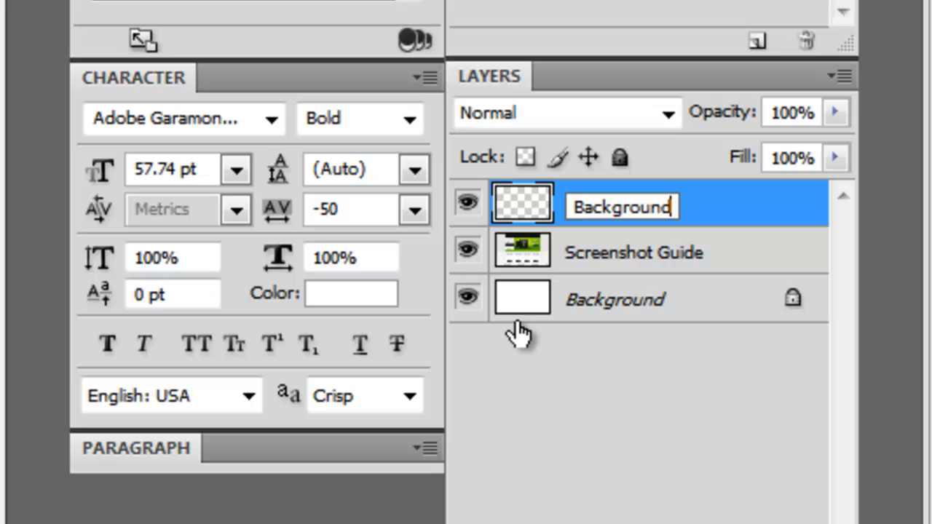
{"action": "key", "text": "Return"}
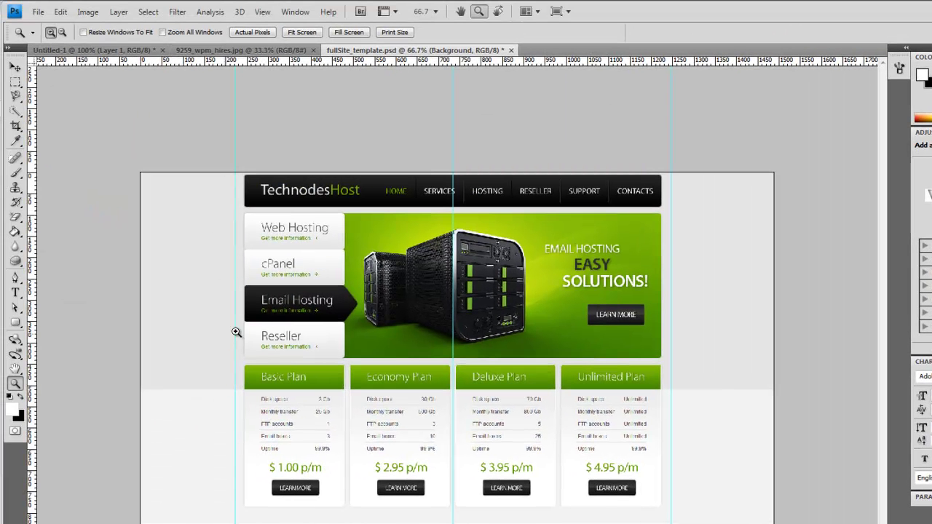
Choose the Gradient Tool from the Paint Bucket's tool flyout.
{"action": "left_click", "coordinate": [15, 234]}
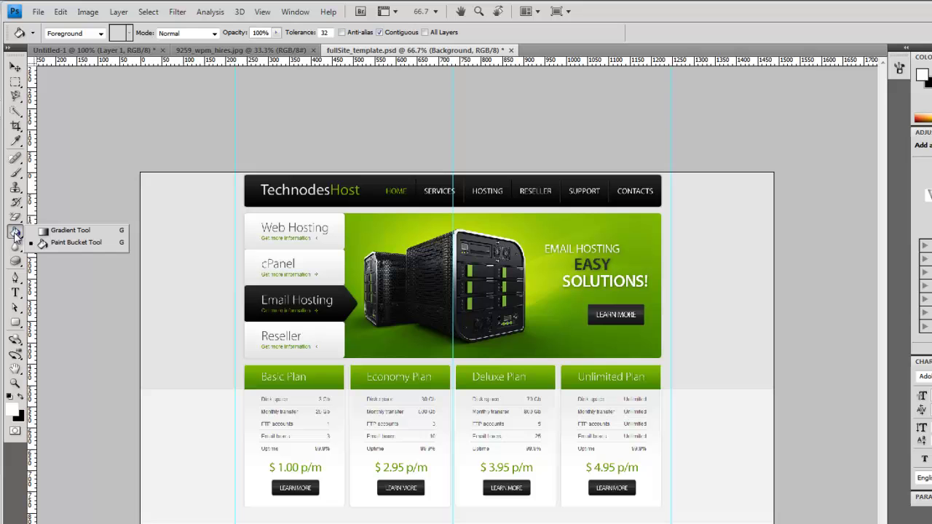
{"action": "left_click", "coordinate": [84, 231]}
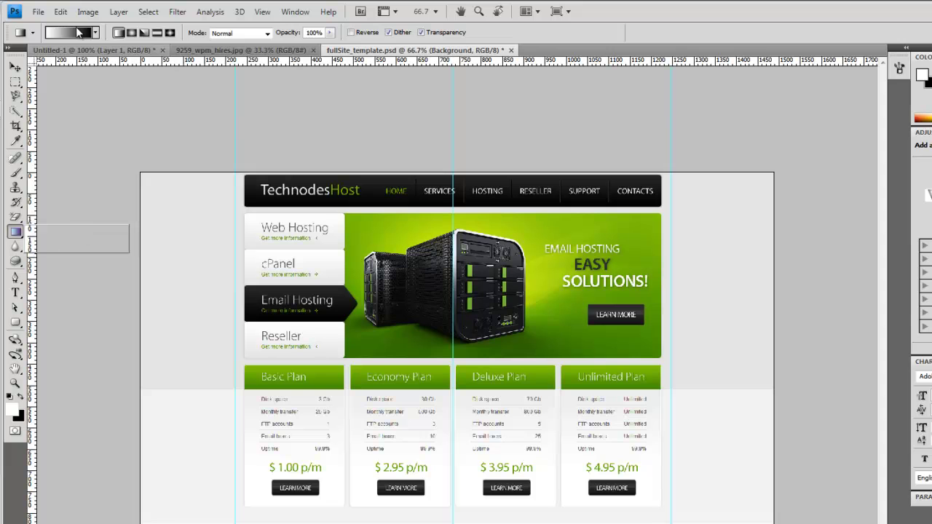
Set the gradient's left stop to light grey #f2f2f2 sampled from the page background.
{"action": "left_click", "coordinate": [73, 33]}
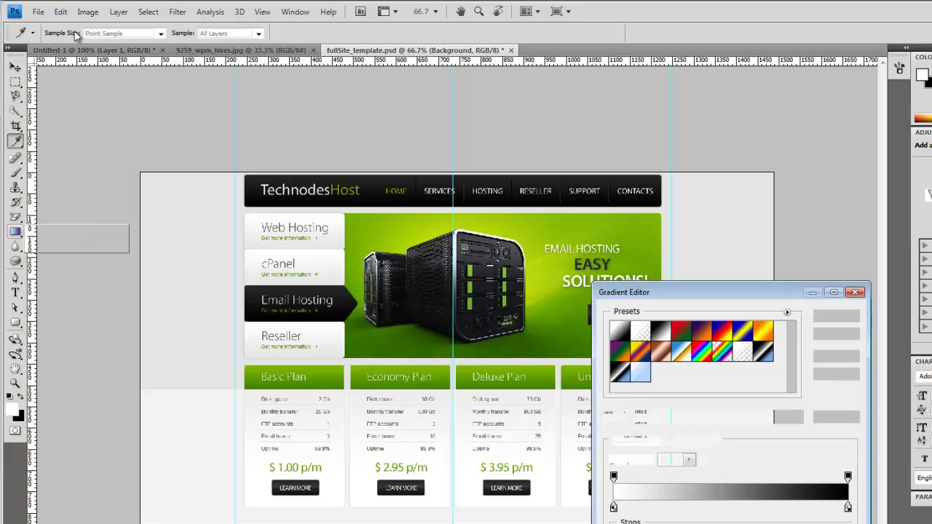
{"action": "left_click_drag", "start_coordinate": [688, 293], "coordinate": [342, 200]}
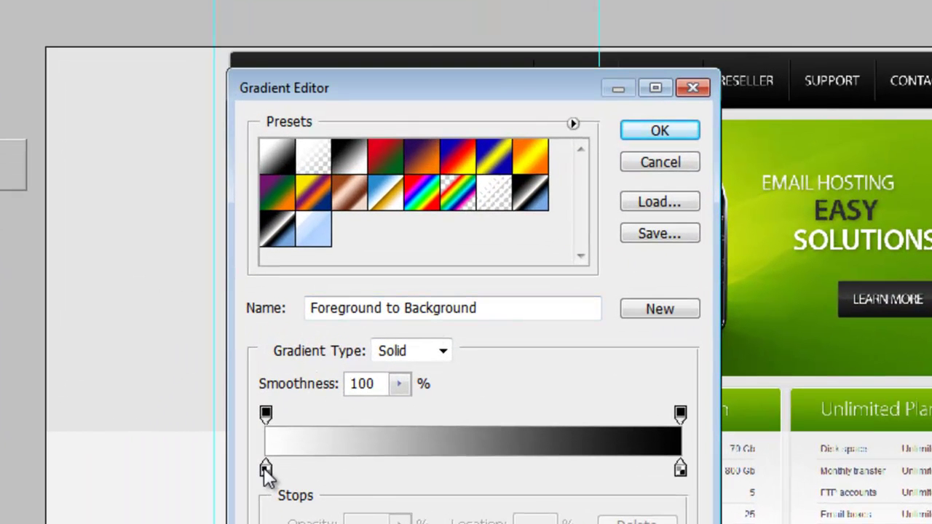
{"action": "left_click", "coordinate": [265, 468]}
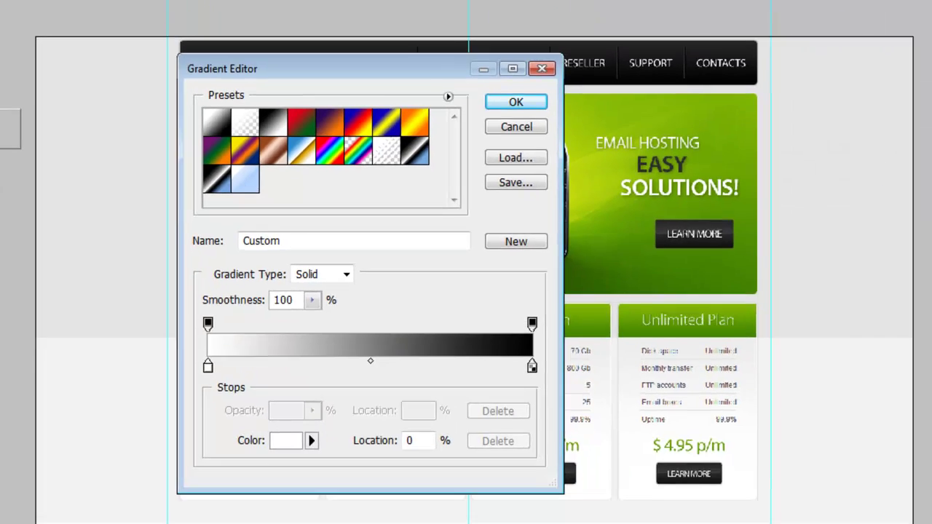
{"action": "left_click", "coordinate": [286, 440]}
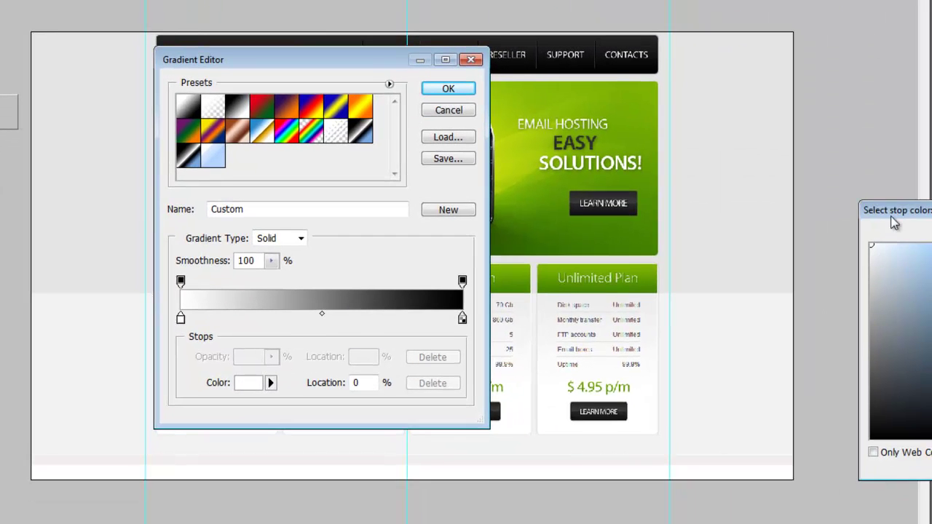
{"action": "left_click_drag", "start_coordinate": [893, 217], "coordinate": [317, 199]}
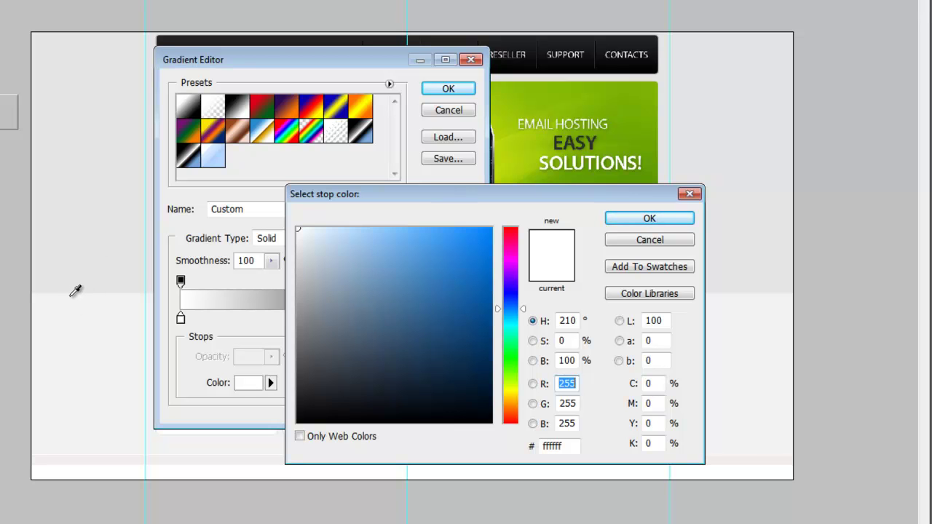
{"action": "left_click", "coordinate": [71, 301]}
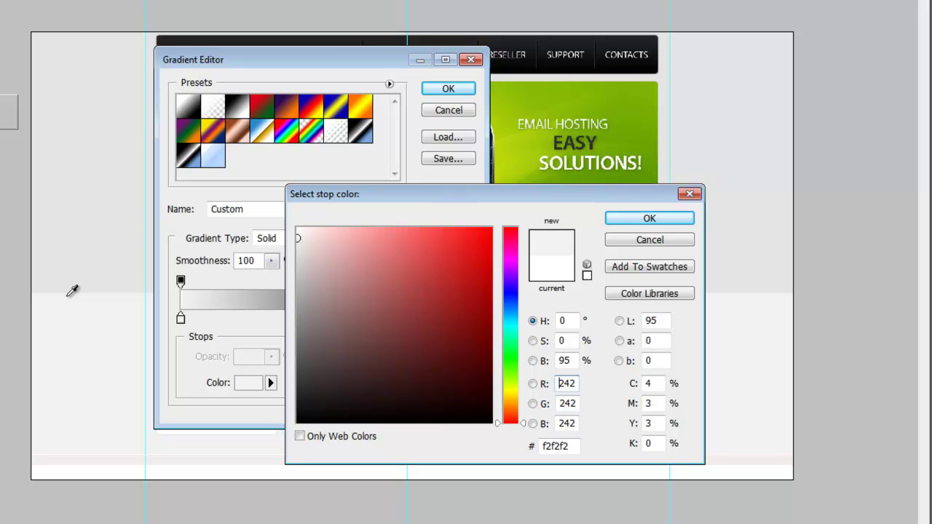
{"action": "left_click", "coordinate": [647, 219]}
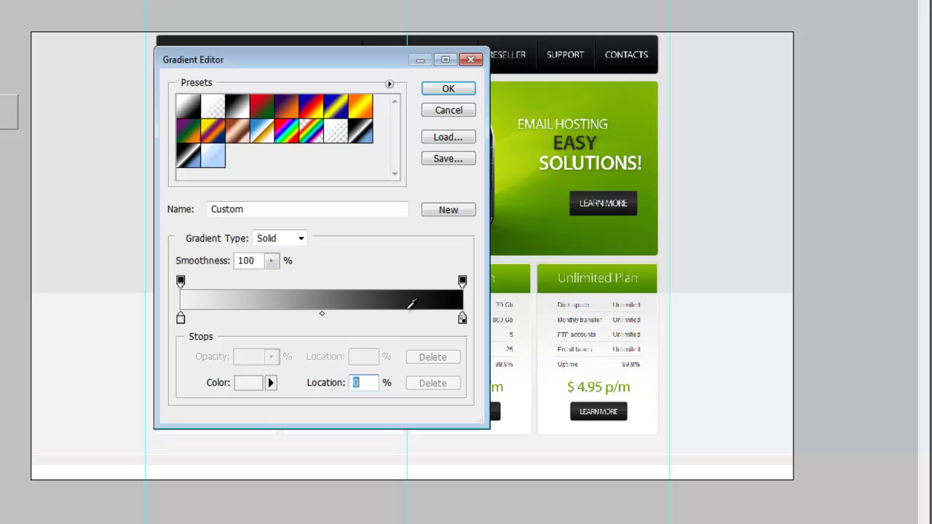
Set the right stop to darker grey #e4e4e4 and save the preset as 'Tutorial Background'.
{"action": "double_click", "coordinate": [461, 317]}
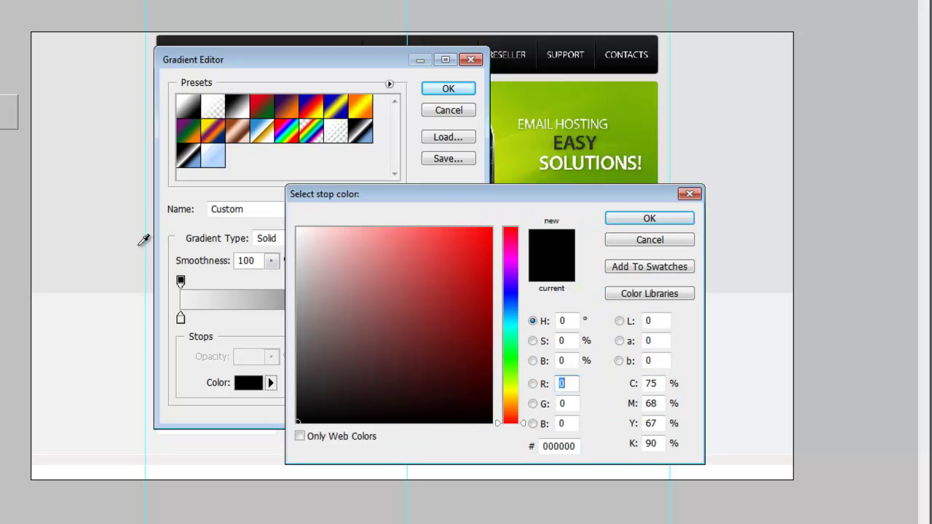
{"action": "left_click", "coordinate": [103, 290]}
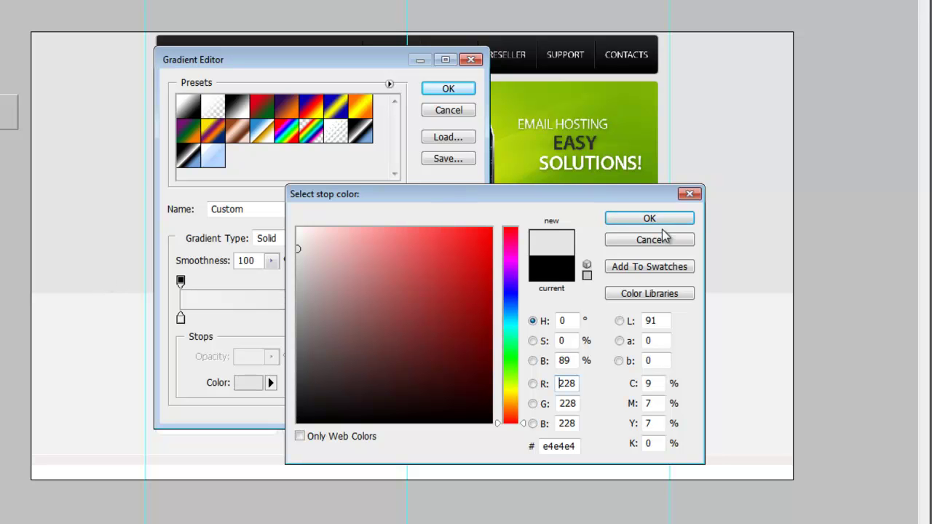
{"action": "left_click", "coordinate": [681, 220]}
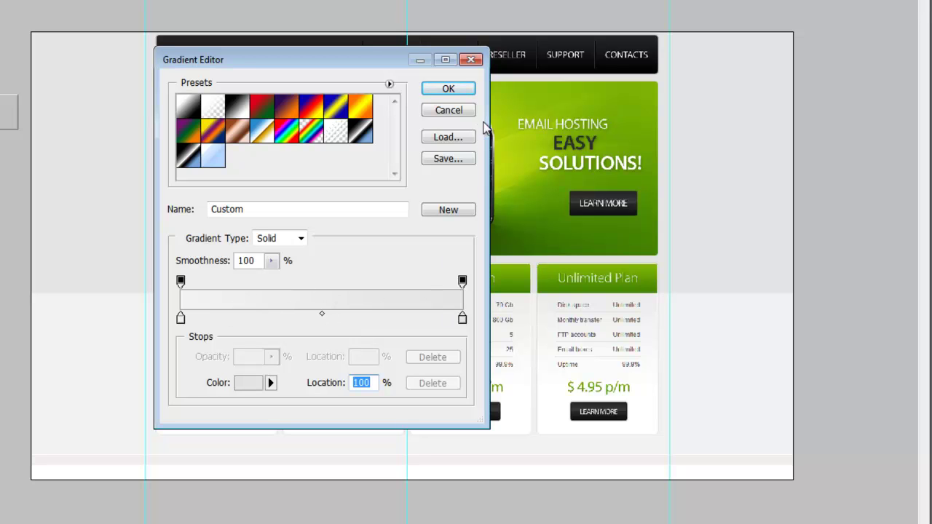
{"action": "left_click", "coordinate": [255, 211]}
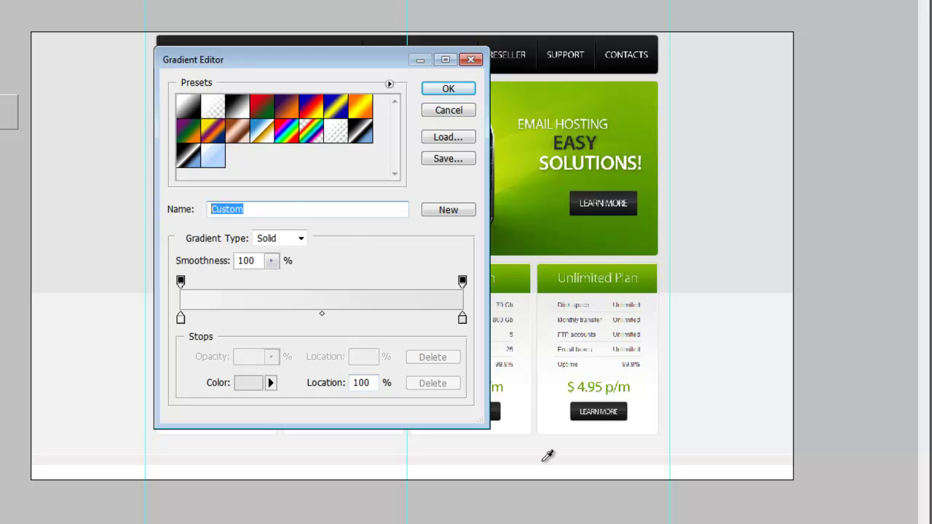
{"action": "type", "text": "Tutorial Background"}
{"action": "left_click", "coordinate": [448, 210]}
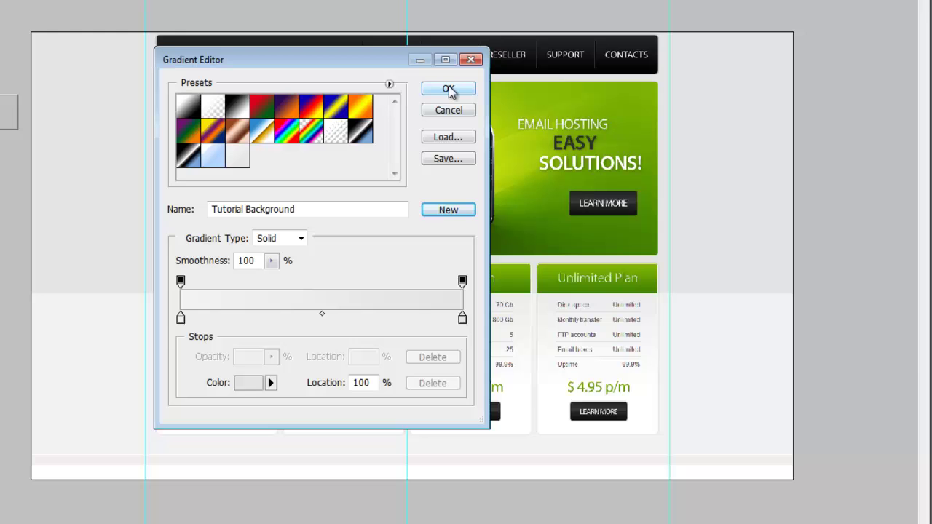
{"action": "left_click", "coordinate": [448, 89]}
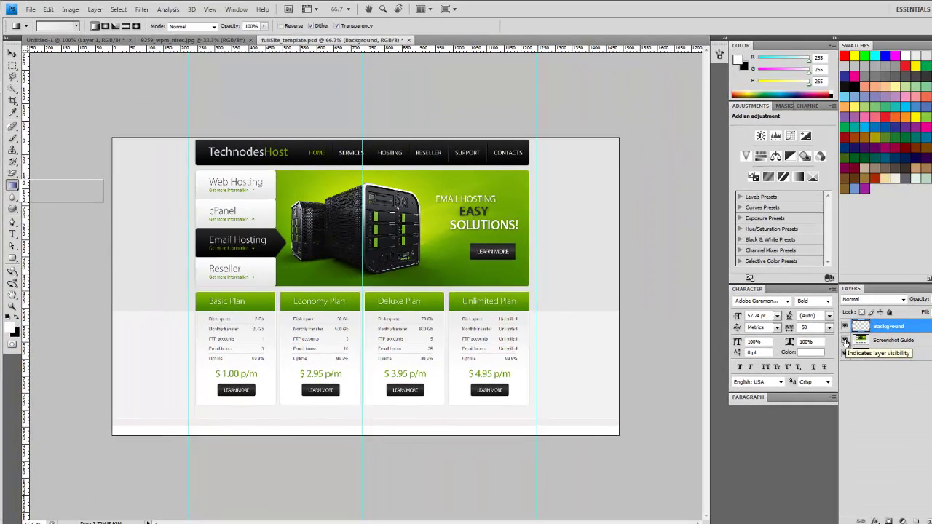
Hide Screenshot Guide and lay a vertical light-grey gradient down the Background layer.
{"action": "left_click", "coordinate": [845, 340]}
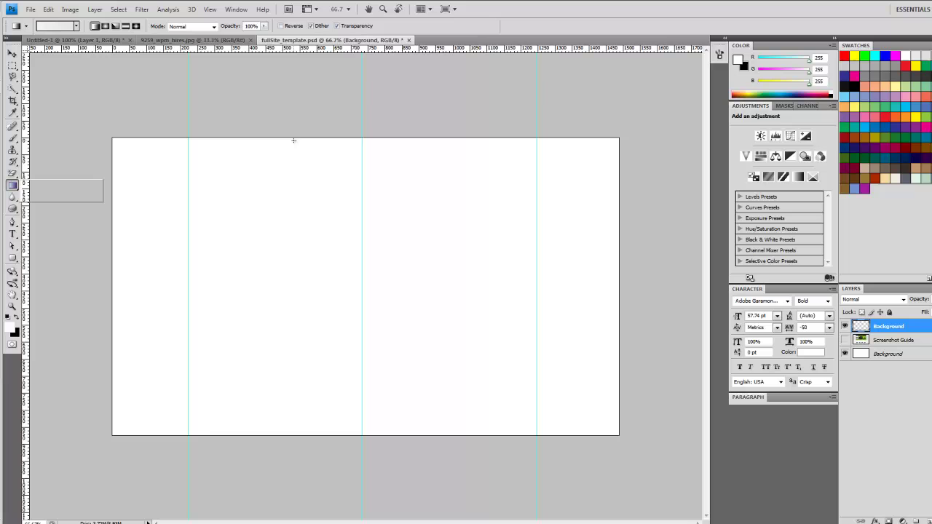
{"action": "left_click_drag", "start_coordinate": [290, 142], "coordinate": [289, 220]}
{"action": "left_click_drag", "start_coordinate": [290, 220], "coordinate": [308, 428]}
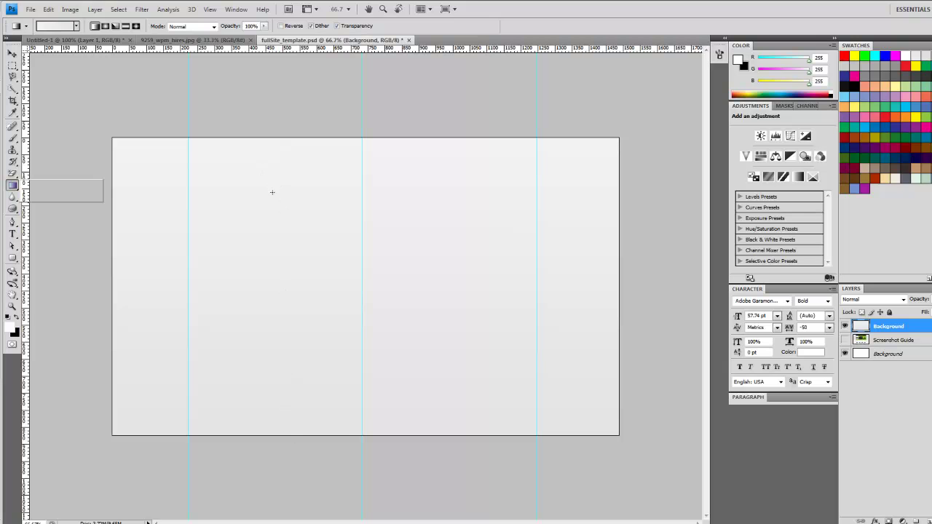
{"action": "left_click_drag", "start_coordinate": [273, 192], "coordinate": [287, 381]}
Show Screenshot Guide, stack it above Background, and view the canvas at 100%.
{"action": "left_click", "coordinate": [845, 340]}
{"action": "left_click_drag", "start_coordinate": [890, 342], "coordinate": [890, 324]}
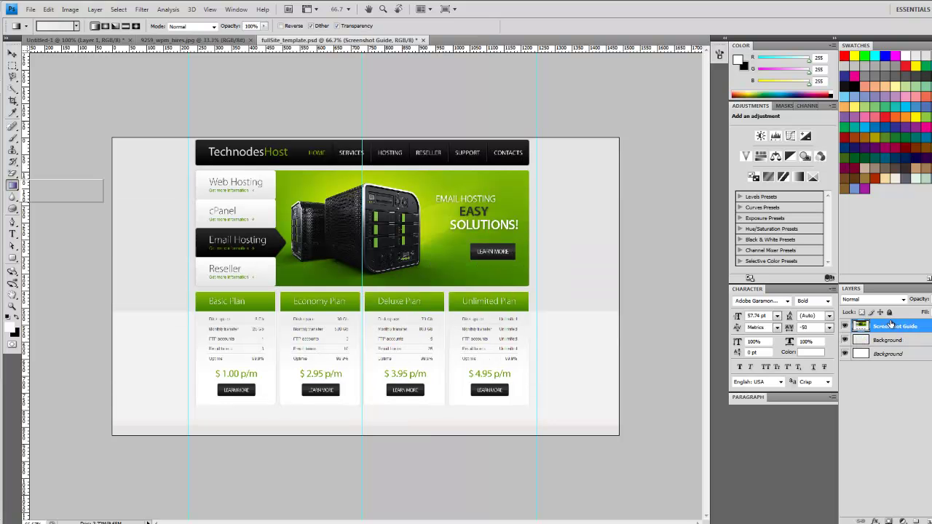
{"action": "key", "text": "ctrl+1"}
{"action": "key", "text": "u"}
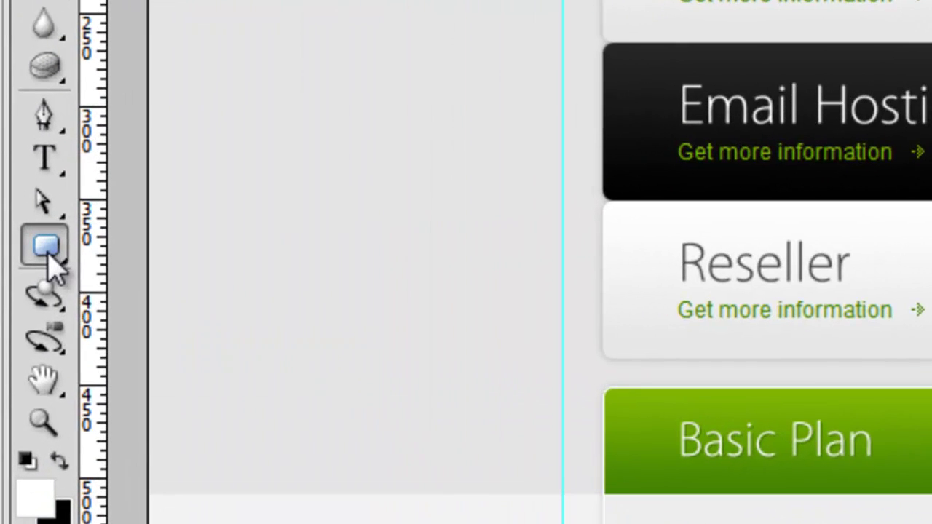
Draw a white 7 px-radius rounded rectangle over the header bar and select its outline.
{"action": "left_click", "coordinate": [13, 260]}
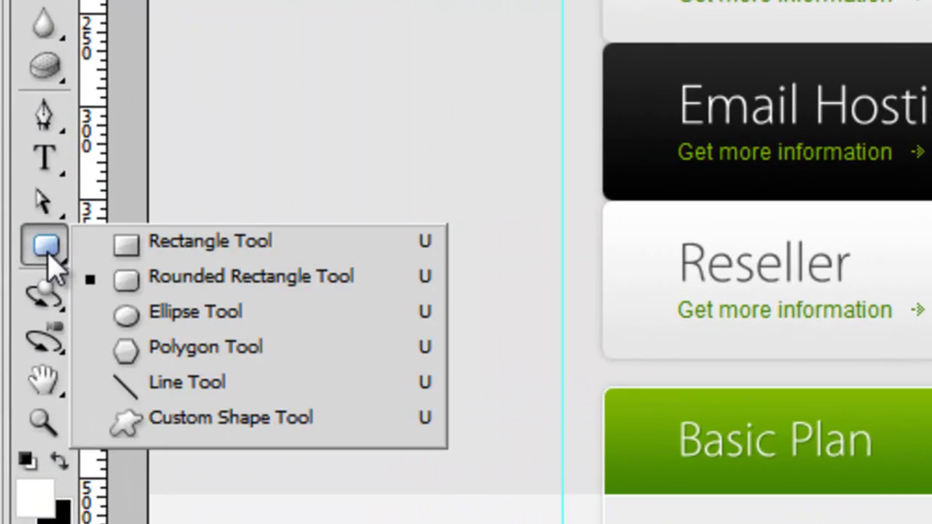
{"action": "left_click", "coordinate": [306, 288]}
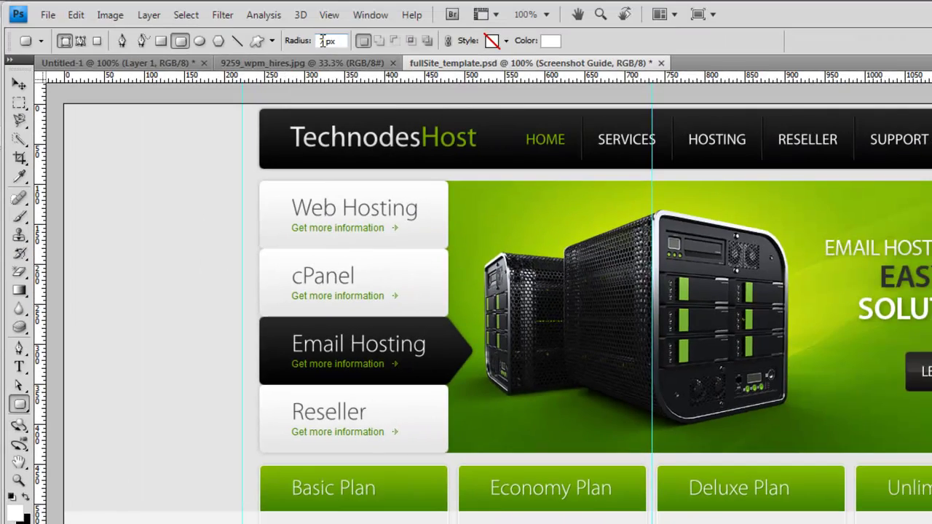
{"action": "double_click", "coordinate": [323, 42]}
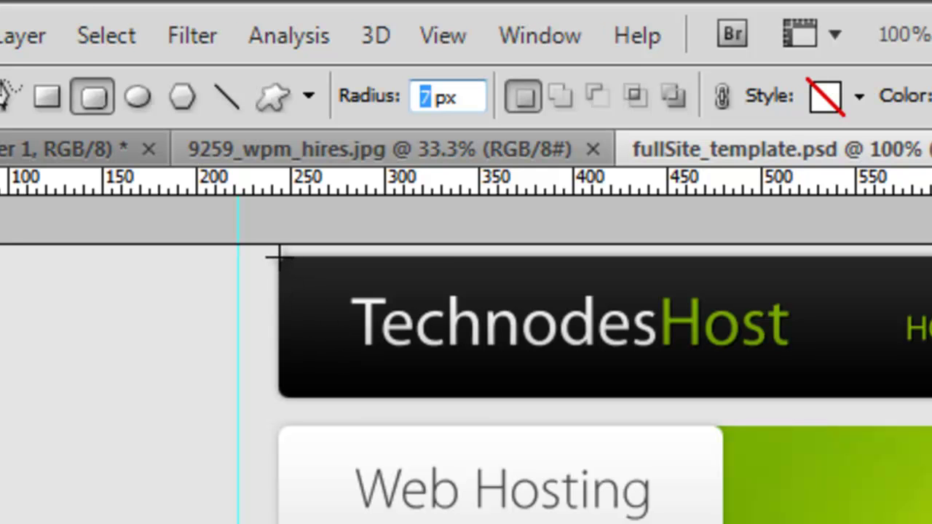
{"action": "left_click_drag", "start_coordinate": [278, 257], "coordinate": [931, 381]}
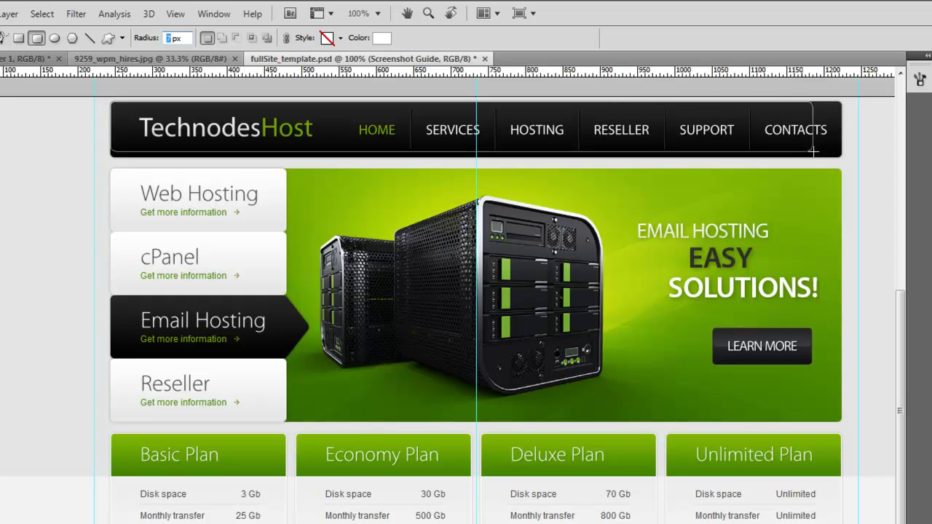
{"action": "left_click_drag", "start_coordinate": [813, 151], "coordinate": [840, 155]}
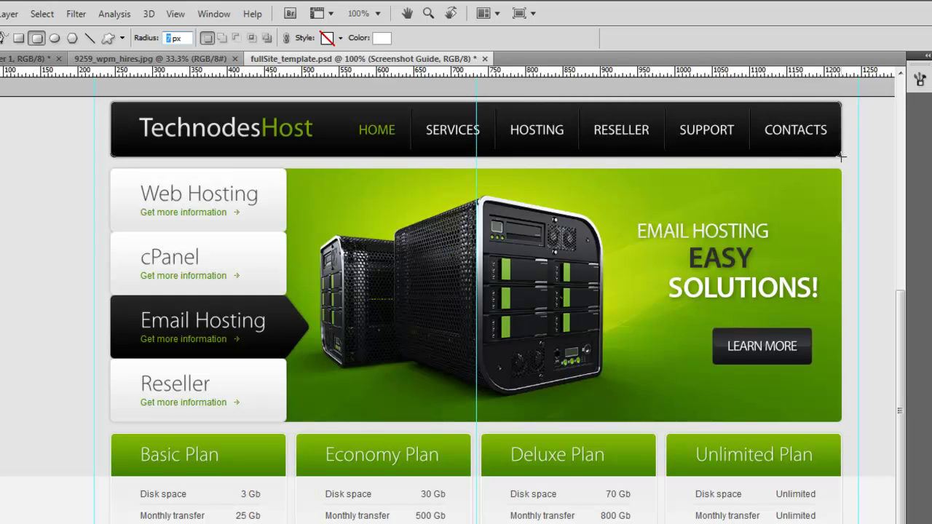
{"action": "left_click_drag", "start_coordinate": [841, 155], "coordinate": [841, 156]}
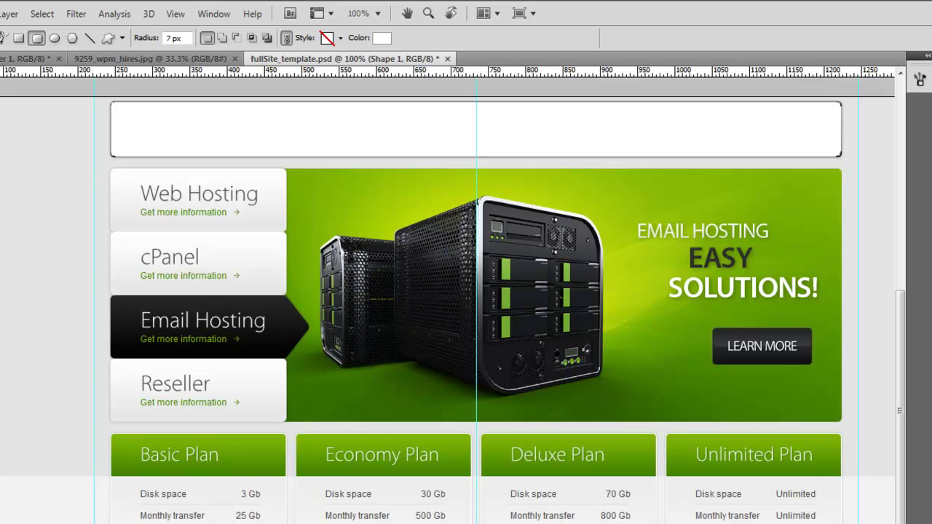
{"action": "key", "text": "ctrl+Return"}
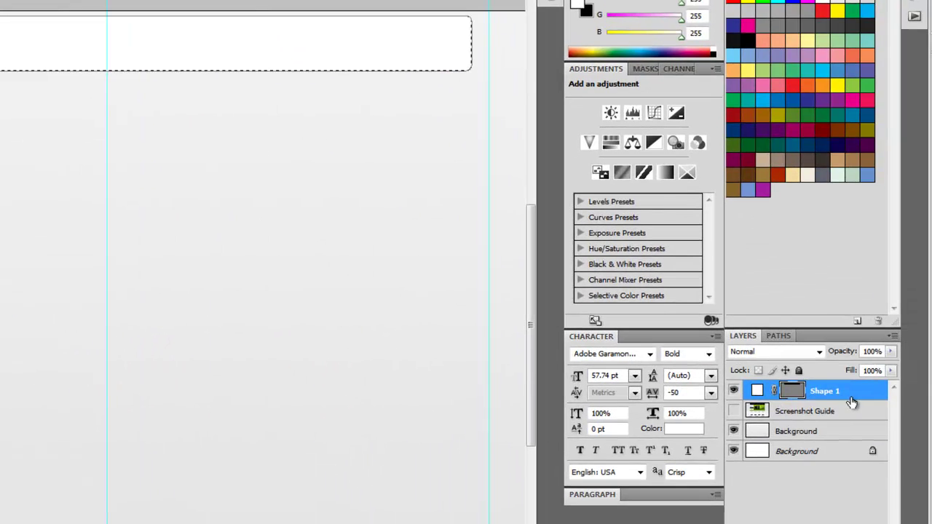
Rasterize Shape 1 and compare it against the screenshot guide's header.
{"action": "right_click", "coordinate": [857, 394]}
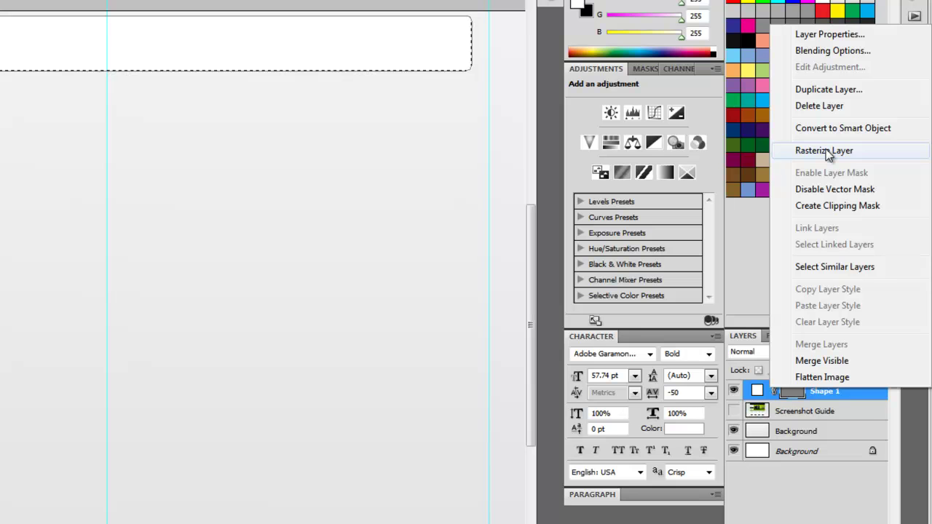
{"action": "left_click", "coordinate": [826, 151]}
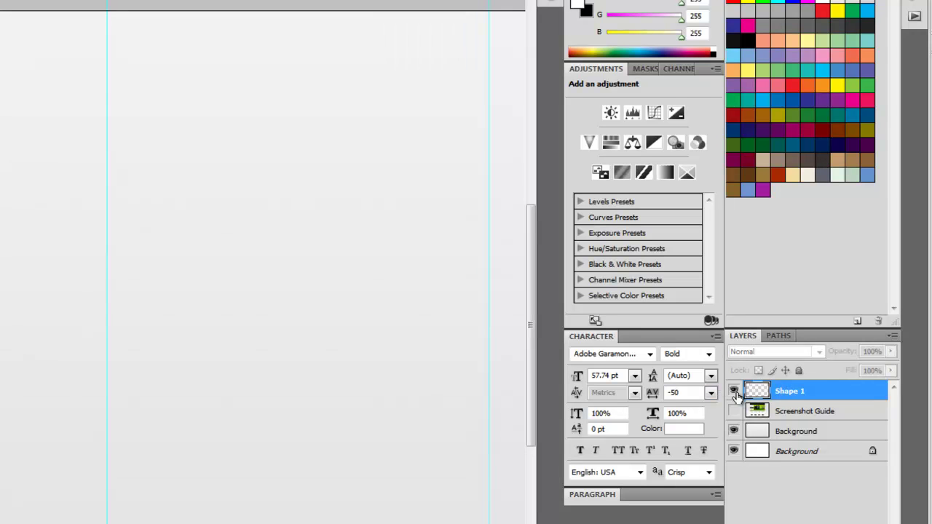
{"action": "left_click", "coordinate": [734, 411]}
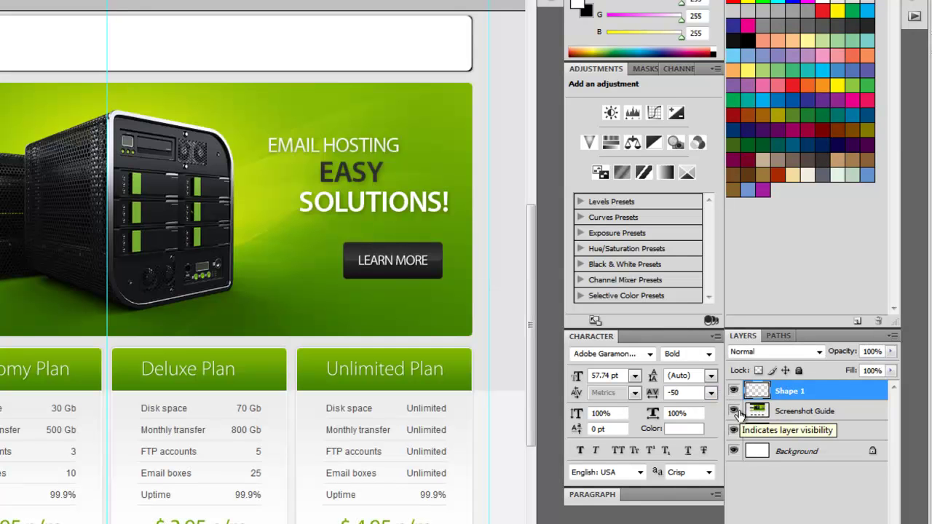
{"action": "left_click", "coordinate": [736, 391]}
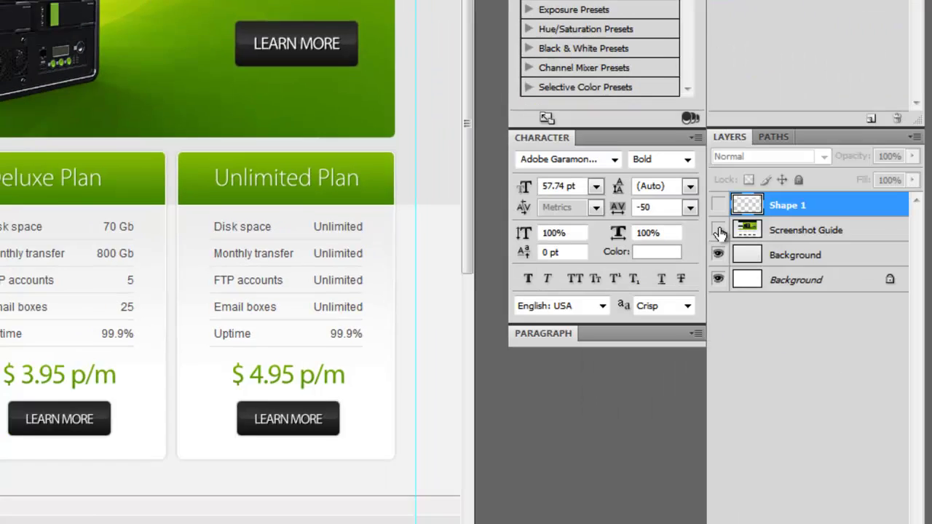
{"action": "left_click", "coordinate": [698, 198]}
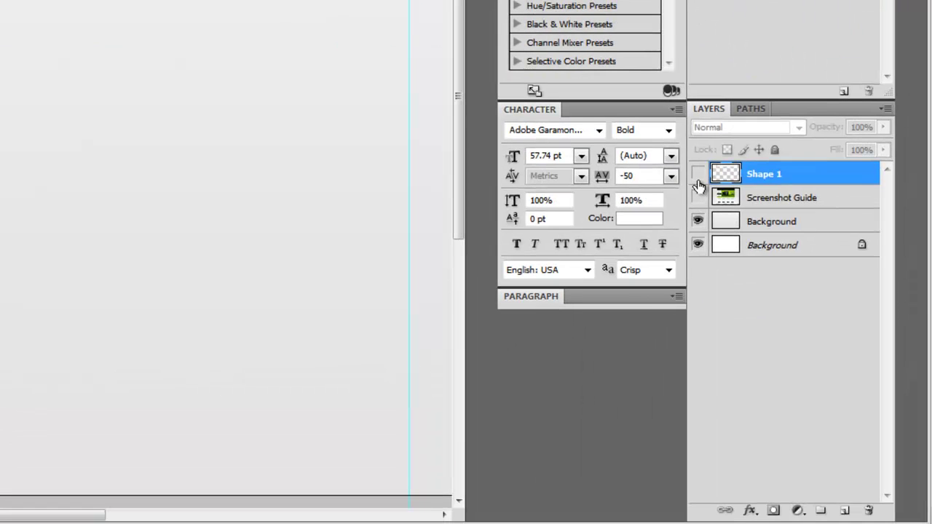
{"action": "left_click", "coordinate": [698, 174]}
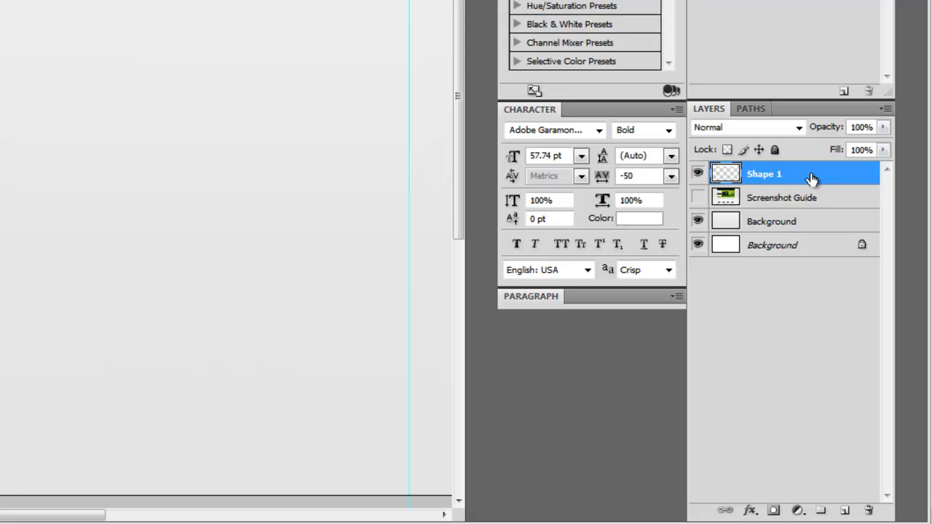
Rename the rasterized Shape 1 layer 'Header Background'.
{"action": "double_click", "coordinate": [765, 175]}
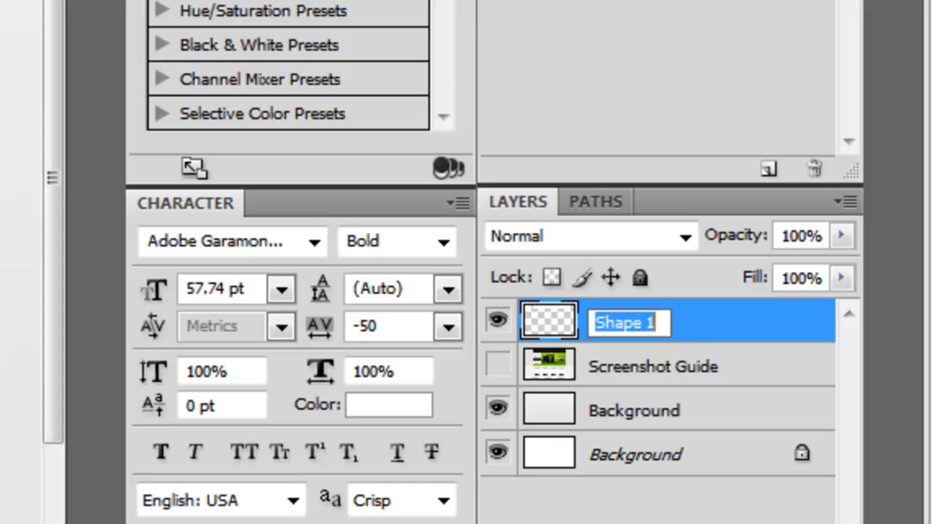
{"action": "type", "text": "Header Background"}
{"action": "key", "text": "Return"}
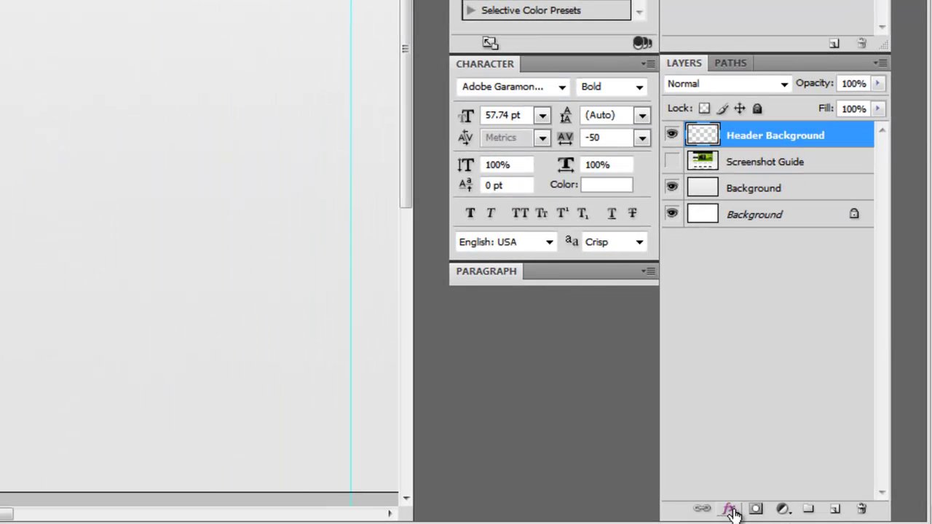
Add a Multiply drop shadow to the header box: 50% opacity, 1 px distance, 5 px size.
{"action": "left_click", "coordinate": [730, 509]}
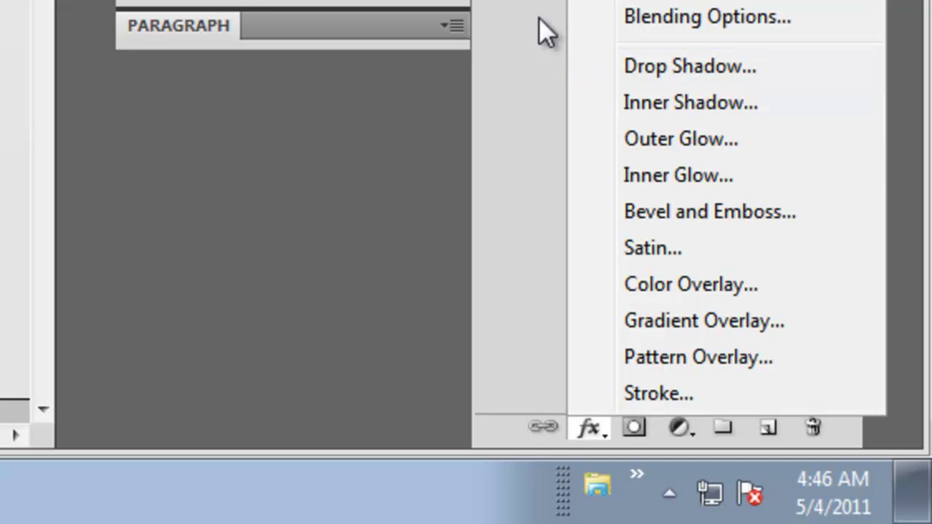
{"action": "left_click", "coordinate": [690, 67]}
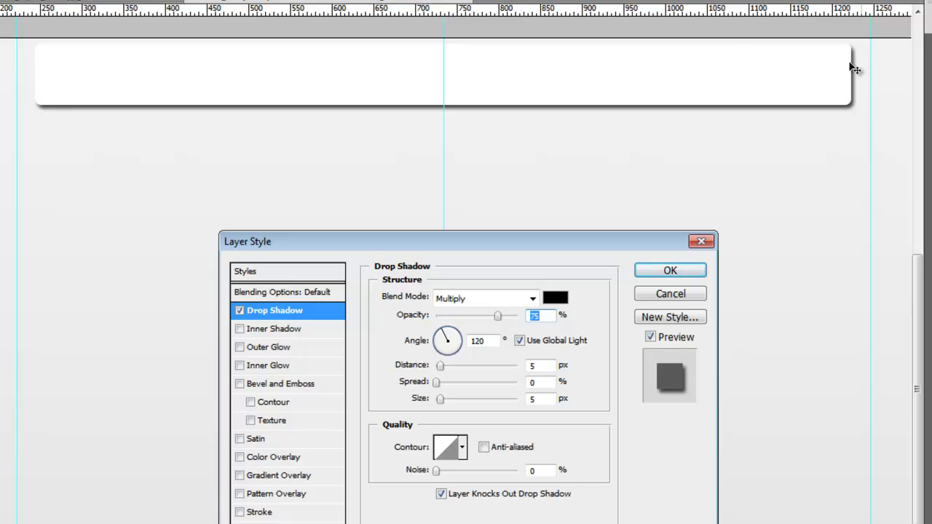
{"action": "left_click_drag", "start_coordinate": [431, 357], "coordinate": [436, 365]}
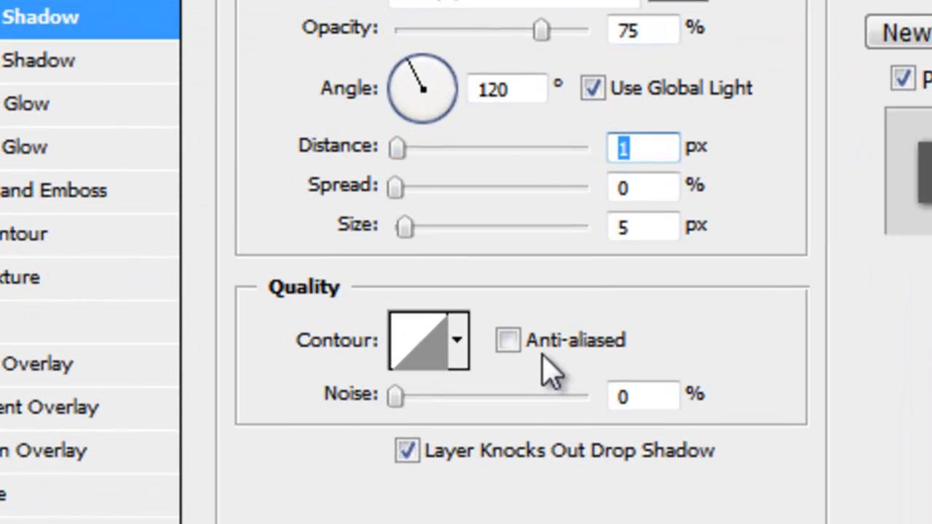
{"action": "left_click_drag", "start_coordinate": [541, 30], "coordinate": [495, 32]}
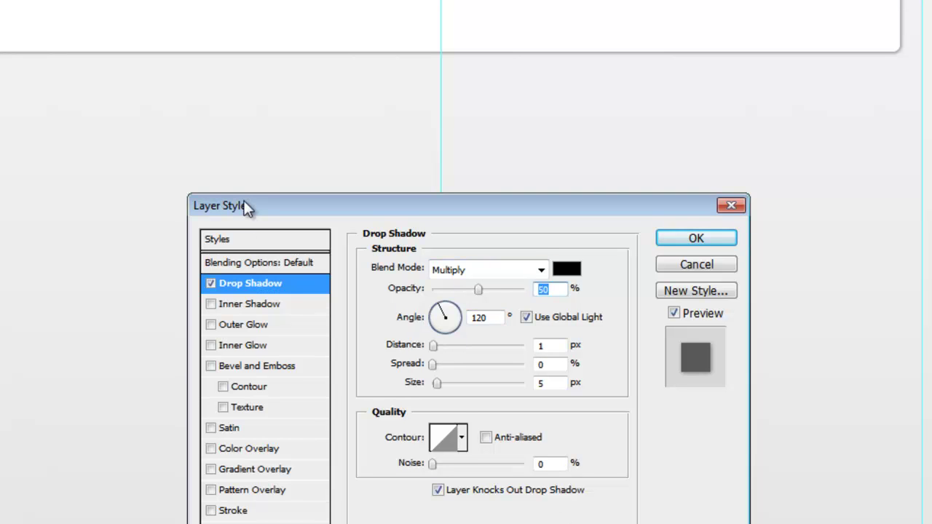
{"action": "left_click_drag", "start_coordinate": [246, 206], "coordinate": [248, 184]}
{"action": "left_click", "coordinate": [213, 261]}
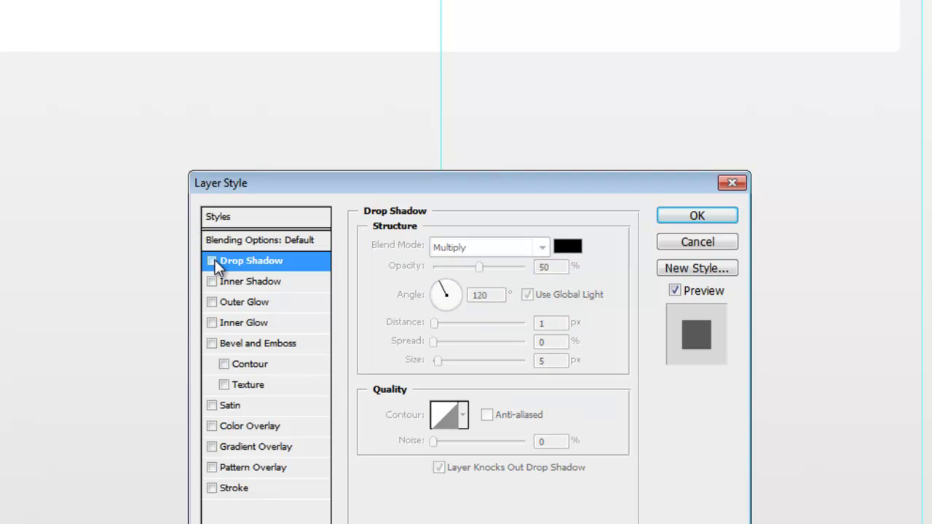
{"action": "left_click", "coordinate": [213, 261]}
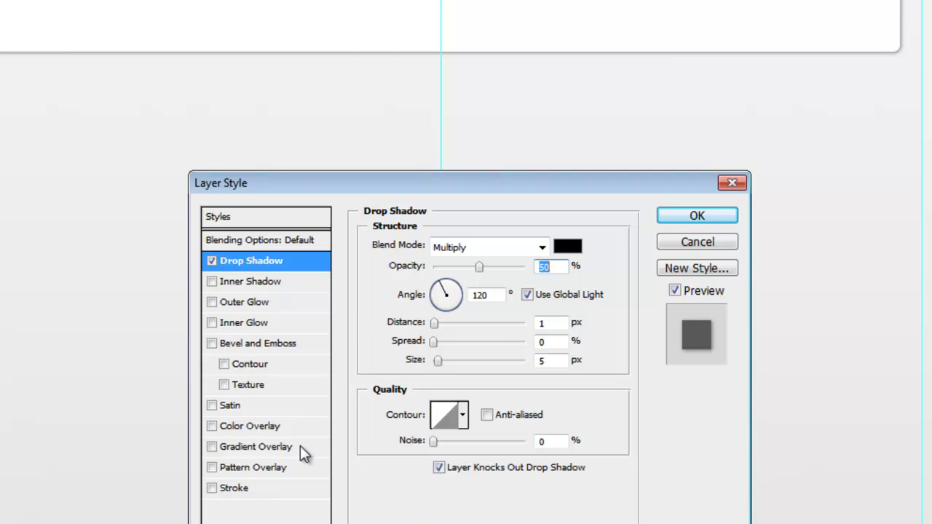
Add a black Color Overlay to Header Background and apply the layer style.
{"action": "left_click", "coordinate": [213, 426]}
{"action": "left_click", "coordinate": [233, 429]}
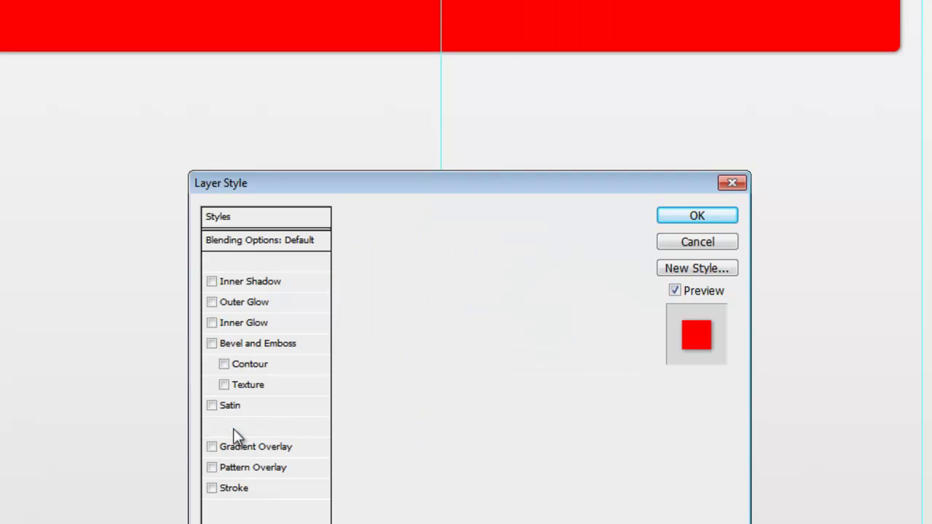
{"action": "left_click", "coordinate": [567, 251]}
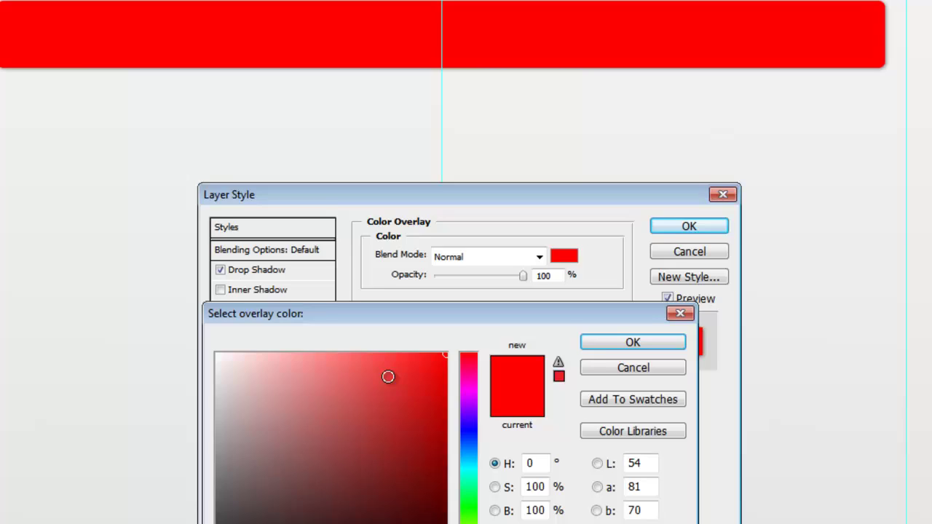
{"action": "left_click", "coordinate": [337, 468]}
{"action": "left_click_drag", "start_coordinate": [336, 468], "coordinate": [356, 523]}
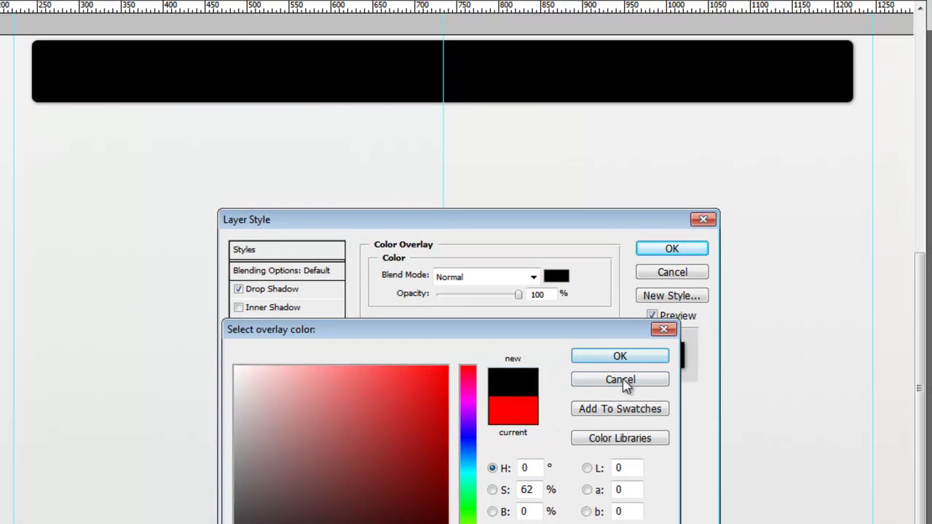
{"action": "left_click", "coordinate": [612, 360]}
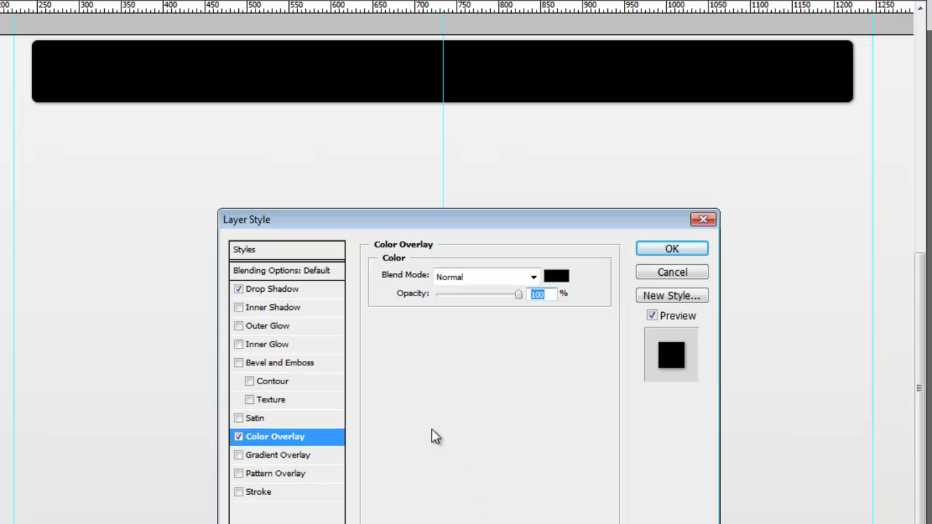
{"action": "left_click", "coordinate": [676, 251]}
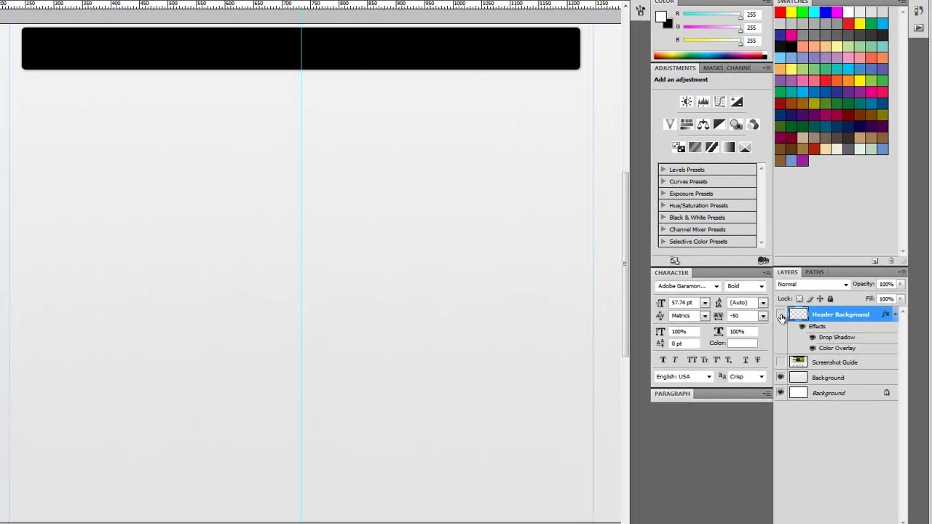
Hide the header bar, show the screenshot guide, and set the header drop shadow to 69% opacity, 0 px distance.
{"action": "left_click", "coordinate": [781, 316]}
{"action": "left_click", "coordinate": [780, 362]}
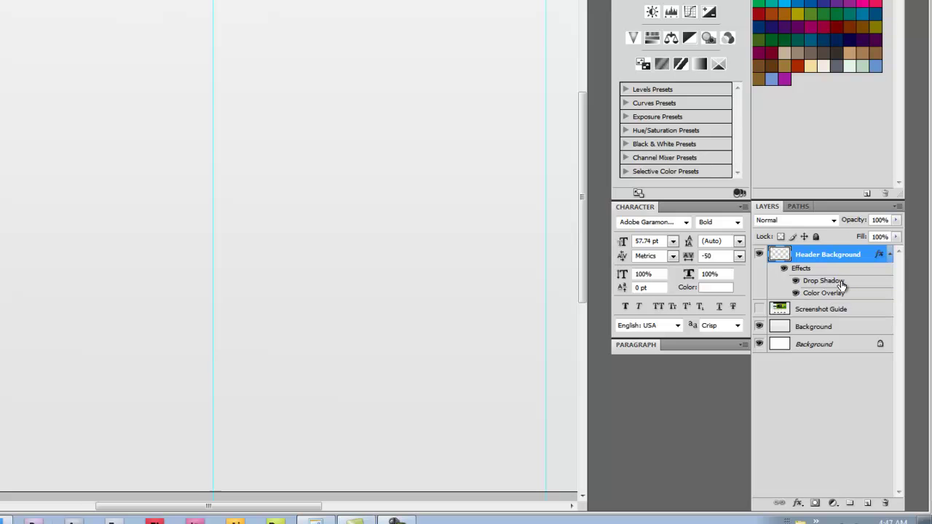
{"action": "double_click", "coordinate": [819, 283]}
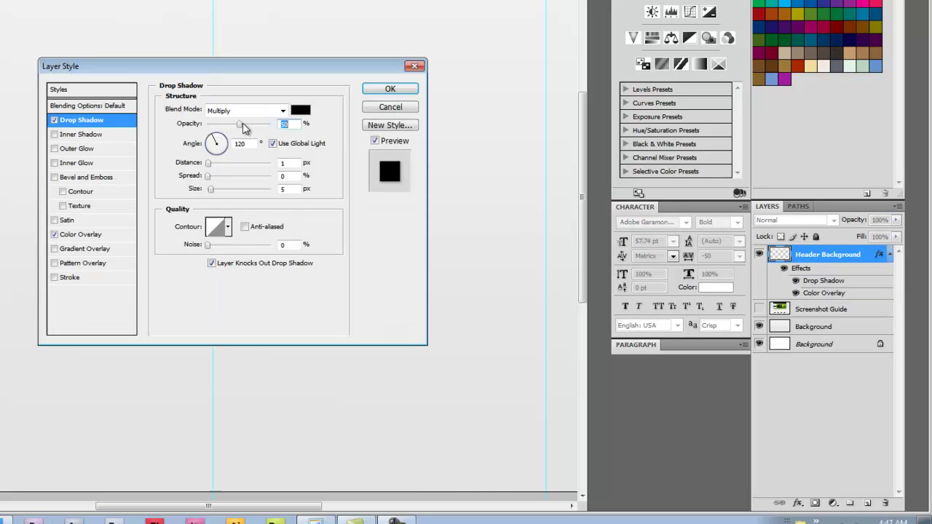
{"action": "left_click_drag", "start_coordinate": [244, 129], "coordinate": [263, 127]}
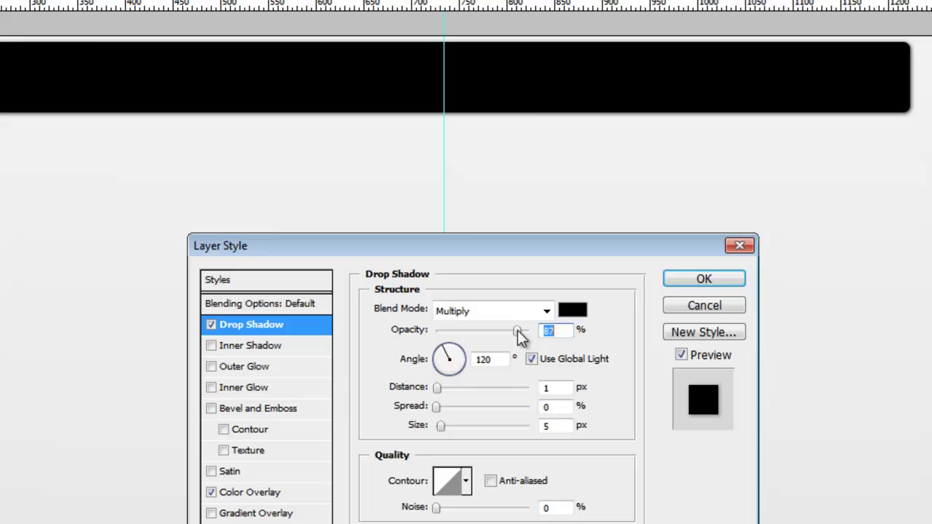
{"action": "left_click_drag", "start_coordinate": [437, 388], "coordinate": [429, 389]}
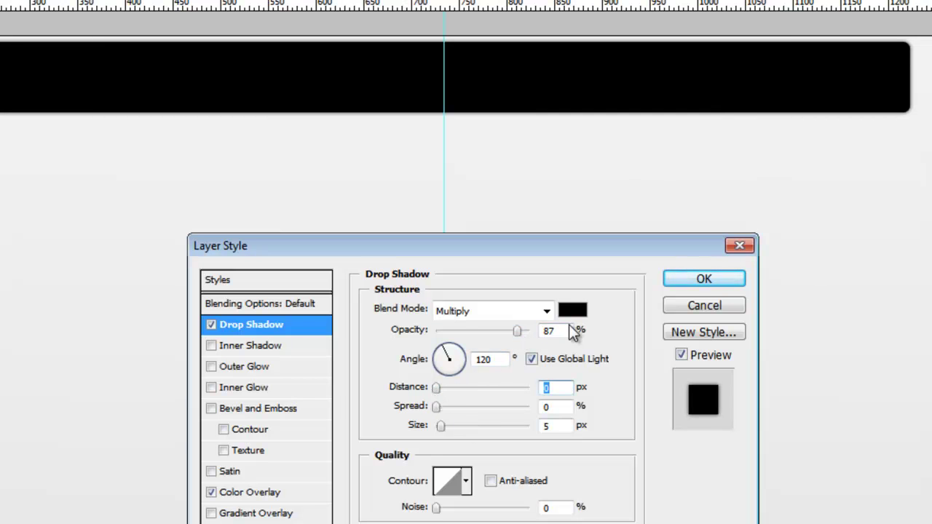
{"action": "left_click_drag", "start_coordinate": [517, 331], "coordinate": [501, 331]}
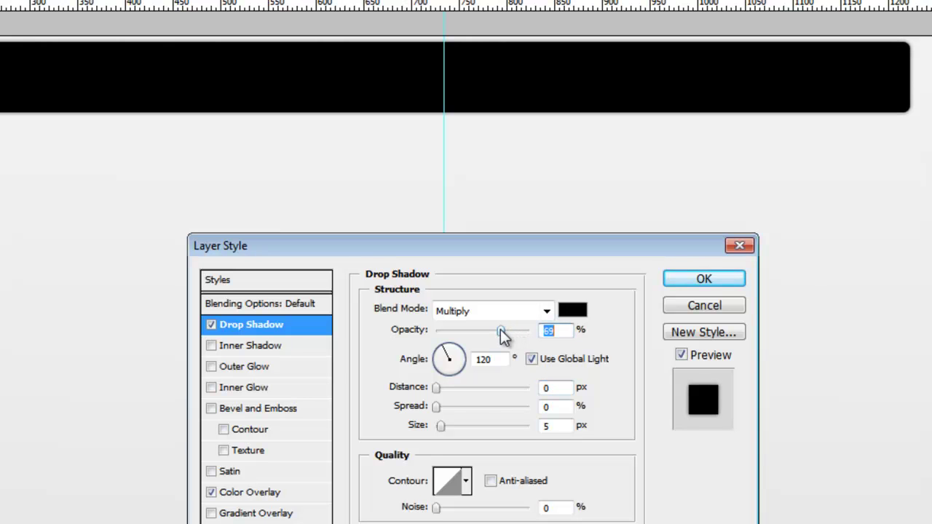
{"action": "key", "text": "Return"}
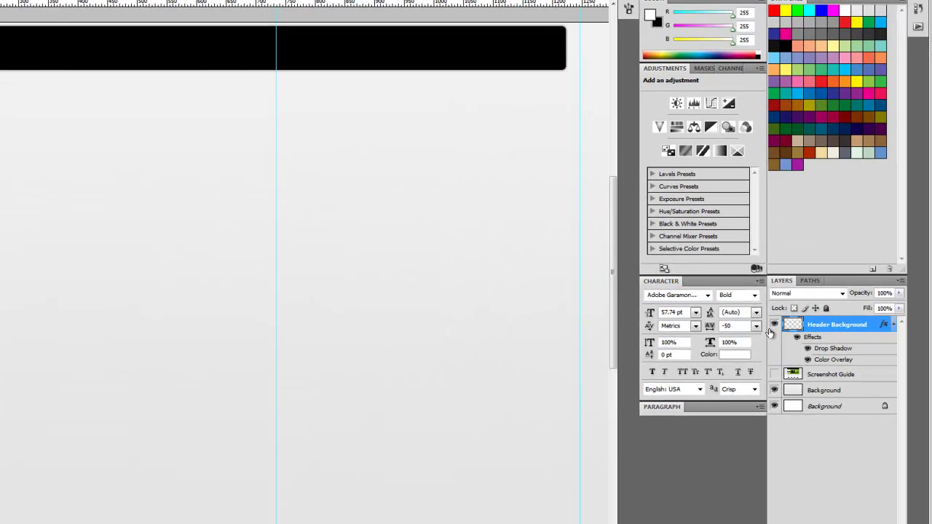
Show the screenshot guide and draw a white rounded rectangle over the banner area.
{"action": "left_click", "coordinate": [774, 374]}
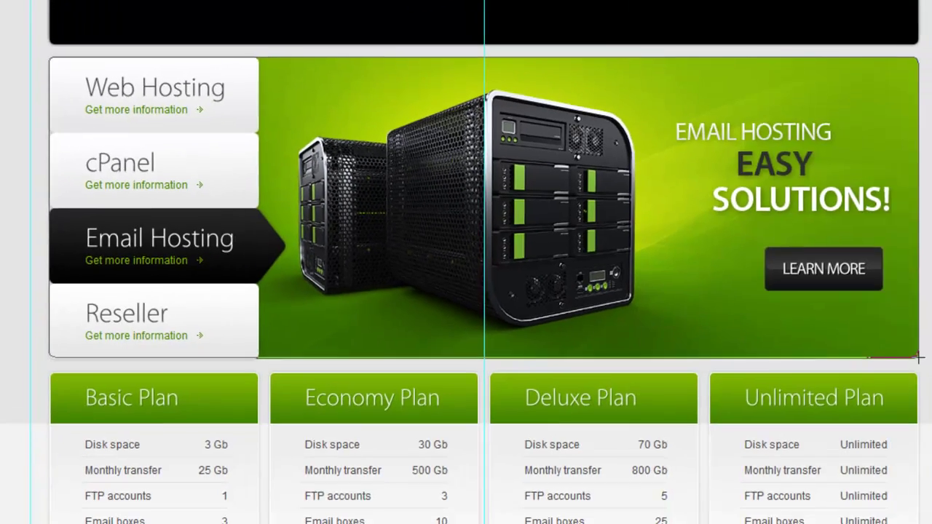
{"action": "left_click_drag", "start_coordinate": [931, 523], "coordinate": [931, 523]}
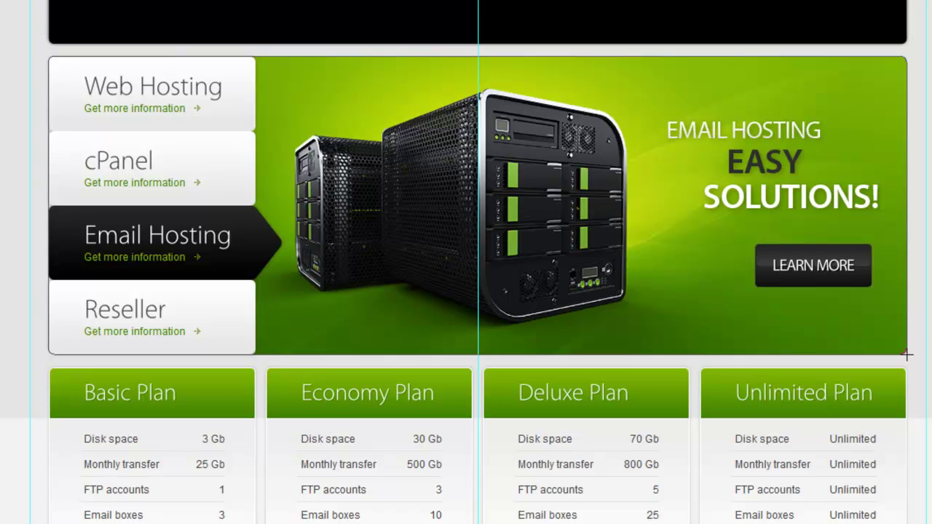
{"action": "left_click_drag", "start_coordinate": [907, 355], "coordinate": [907, 355]}
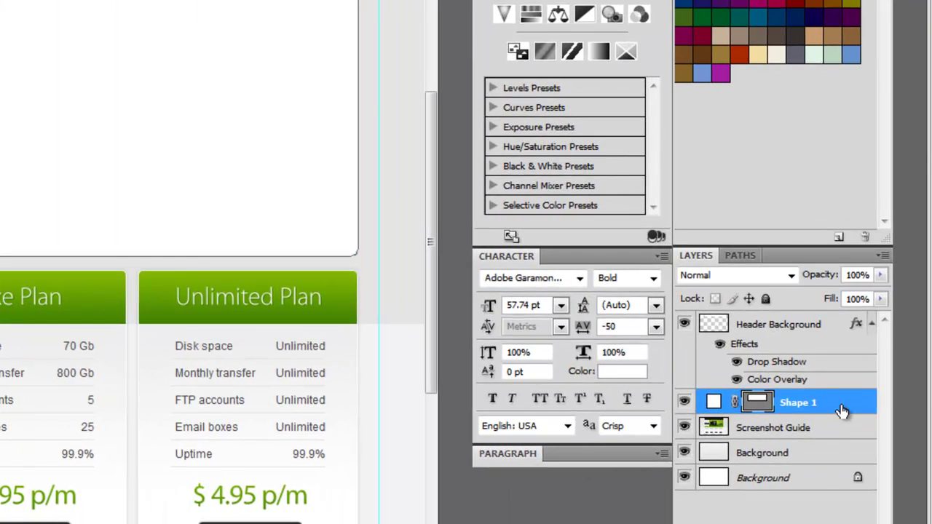
Rasterize the Shape 1 layer and rename it 'Content Background'.
{"action": "right_click", "coordinate": [842, 411]}
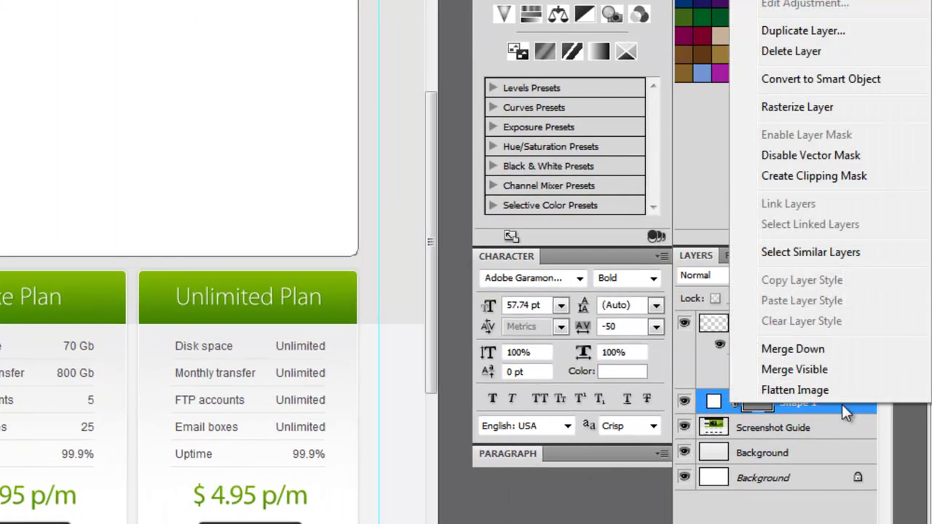
{"action": "left_click", "coordinate": [797, 108]}
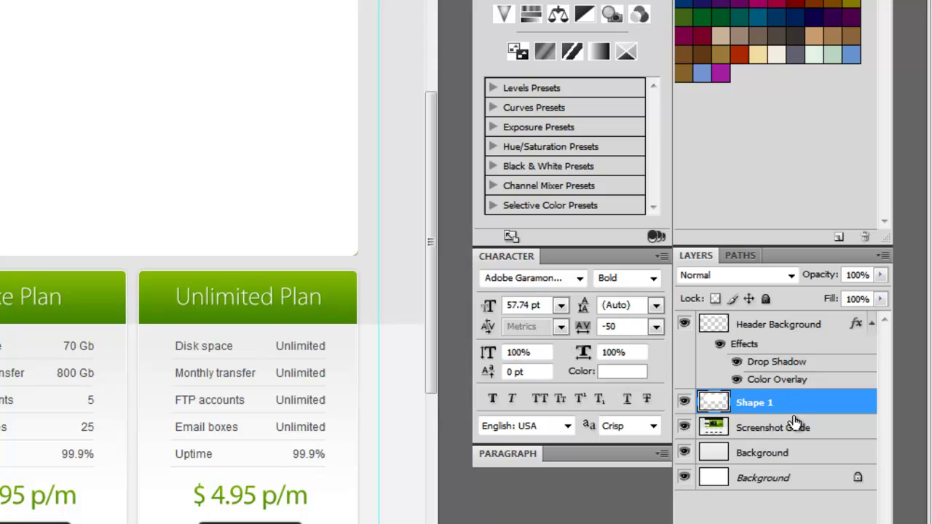
{"action": "double_click", "coordinate": [754, 405]}
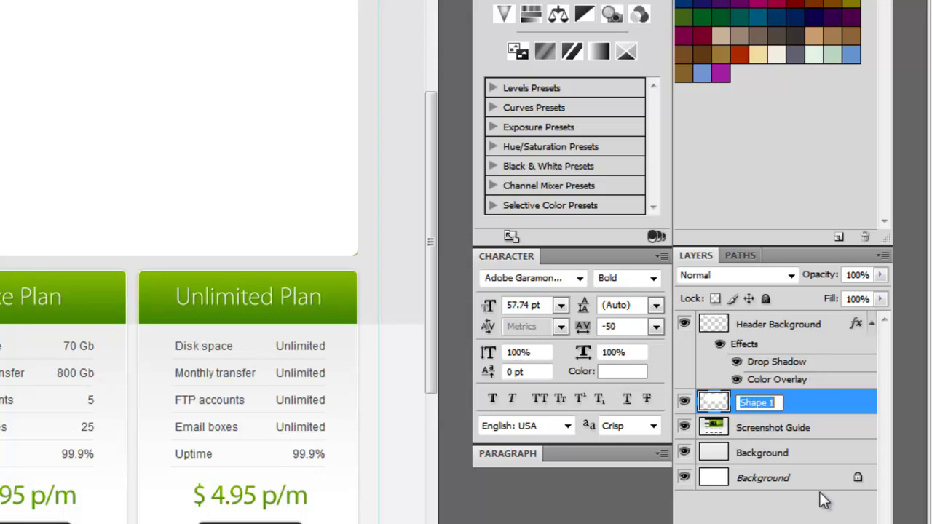
{"action": "type", "text": "Content Background"}
{"action": "key", "text": "Return"}
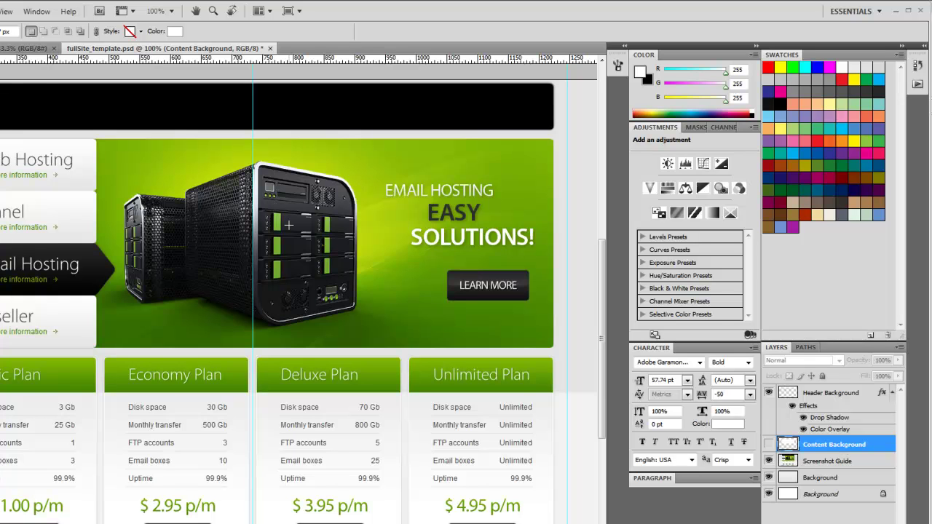
{"action": "left_click", "coordinate": [29, 49]}
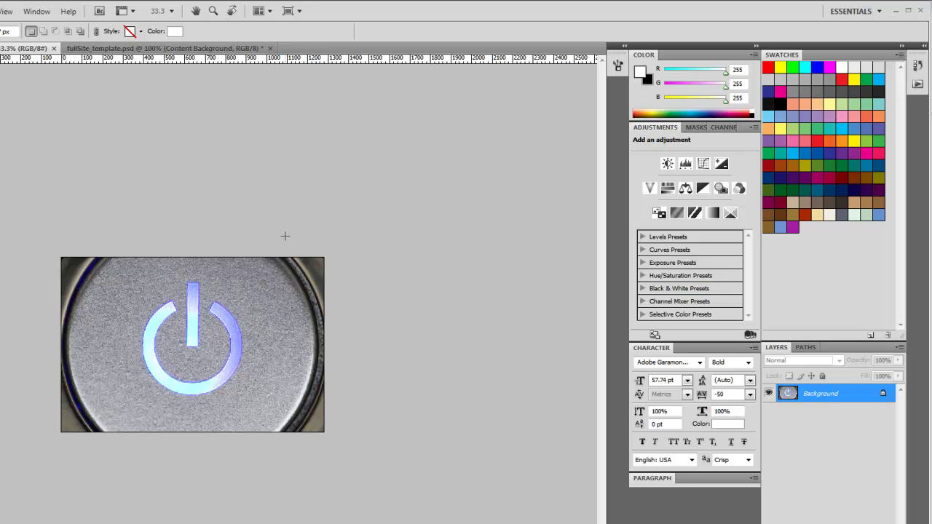
{"action": "left_click", "coordinate": [107, 50]}
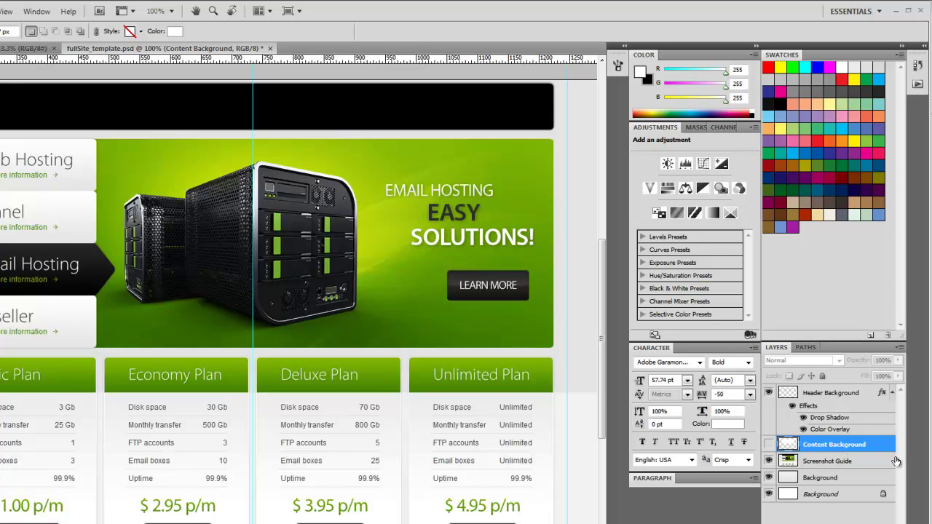
{"action": "left_click", "coordinate": [769, 462]}
{"action": "left_click", "coordinate": [769, 444]}
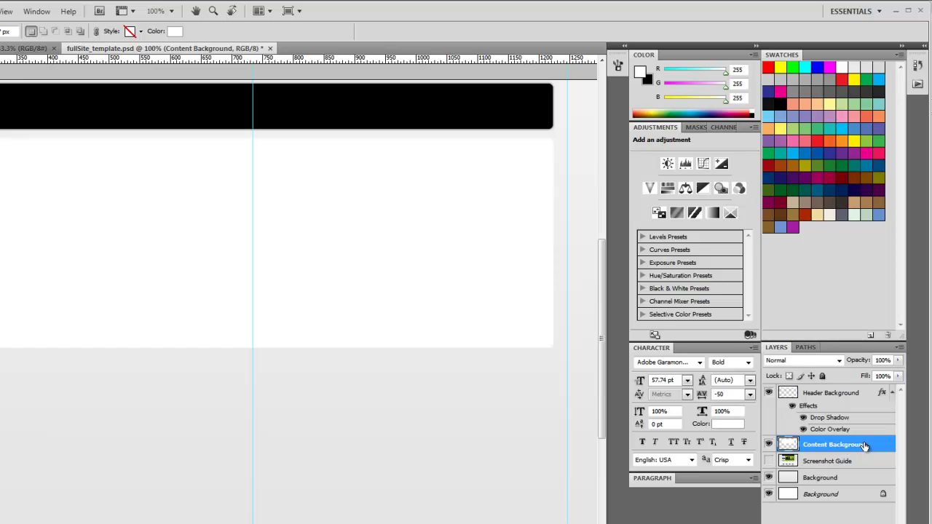
{"action": "left_click", "coordinate": [769, 461]}
{"action": "left_click", "coordinate": [769, 444]}
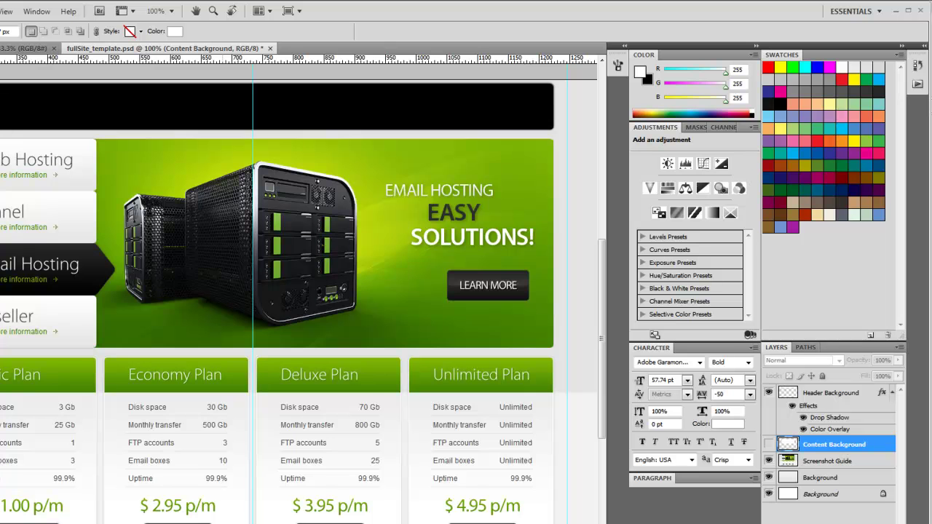
Show Content Background, hide Screenshot Guide, and copy Header Background's layer style onto Content Background.
{"action": "left_click", "coordinate": [768, 444]}
{"action": "left_click", "coordinate": [768, 461]}
{"action": "left_click", "coordinate": [752, 189]}
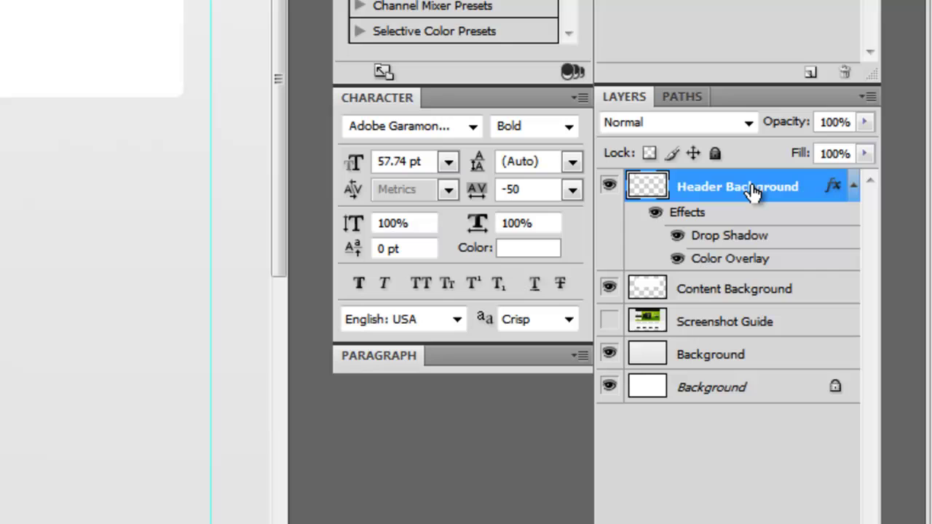
{"action": "right_click", "coordinate": [753, 190]}
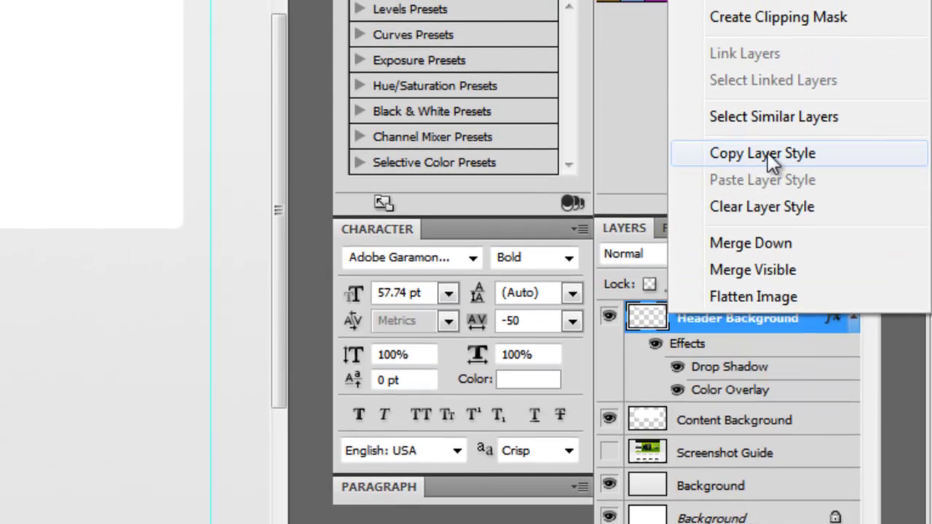
{"action": "left_click", "coordinate": [767, 154]}
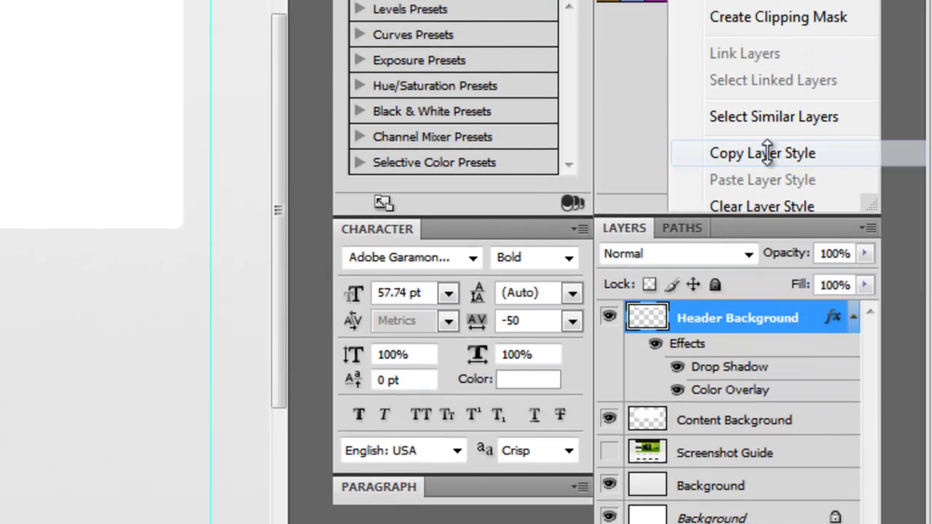
{"action": "right_click", "coordinate": [794, 424]}
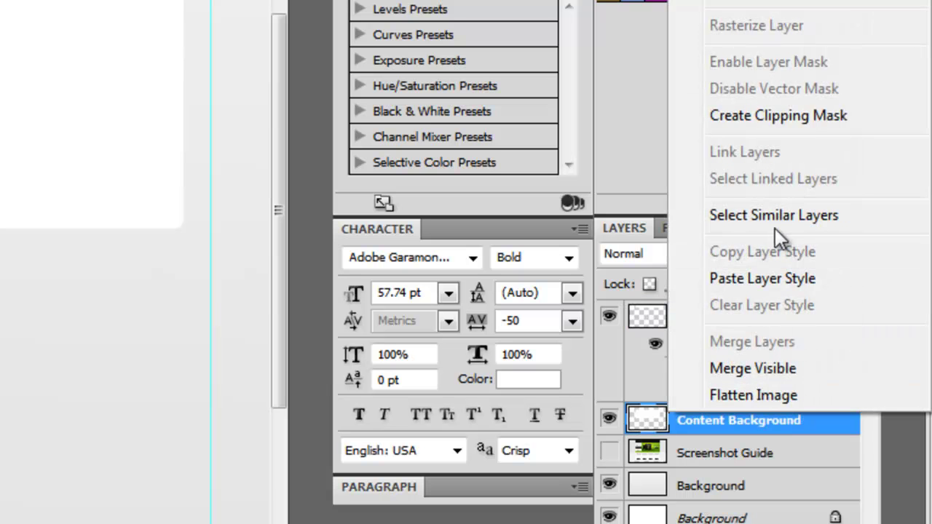
{"action": "left_click", "coordinate": [774, 274]}
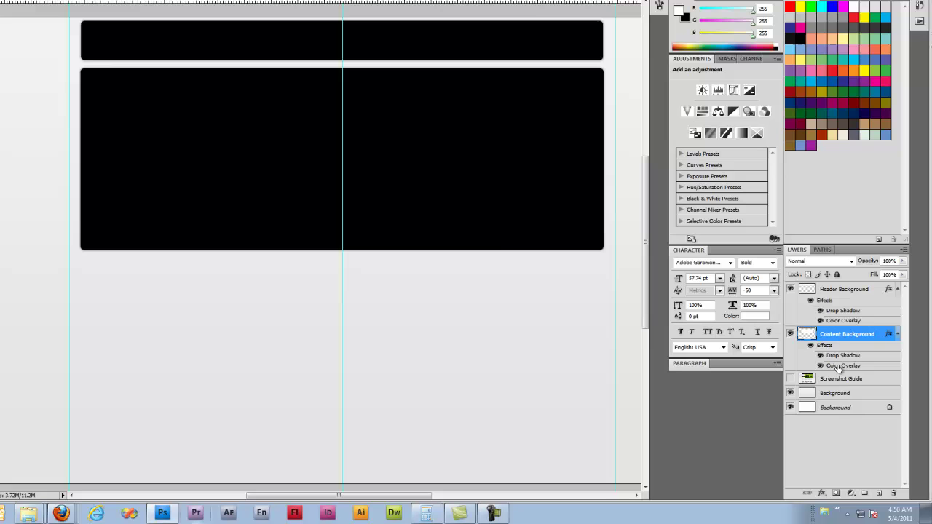
Turn off Content Background's Color Overlay, enable Gradient Overlay, and open its gradient for editing.
{"action": "double_click", "coordinate": [848, 366]}
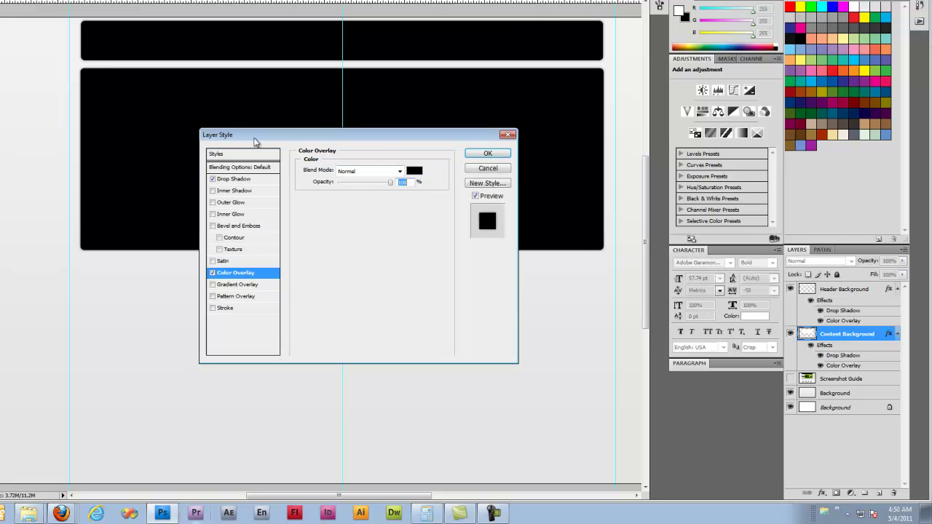
{"action": "left_click_drag", "start_coordinate": [256, 139], "coordinate": [323, 178]}
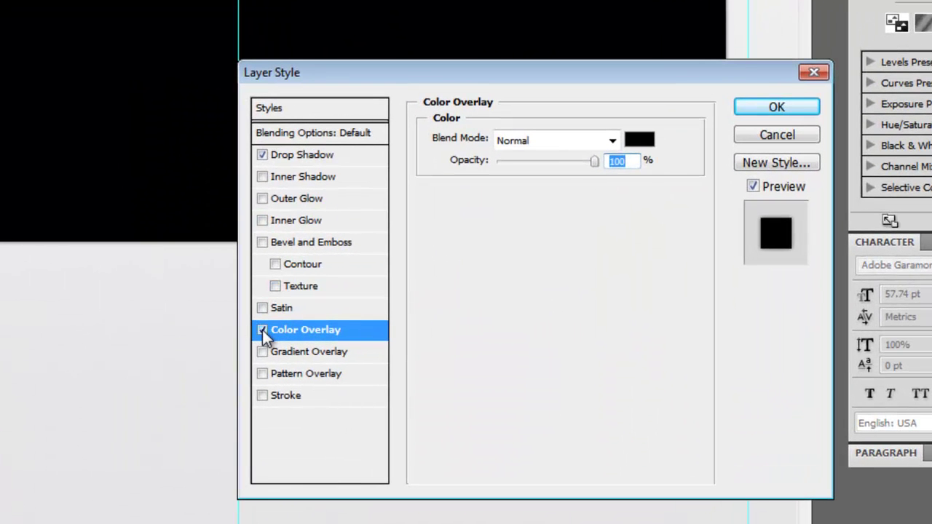
{"action": "left_click", "coordinate": [263, 329]}
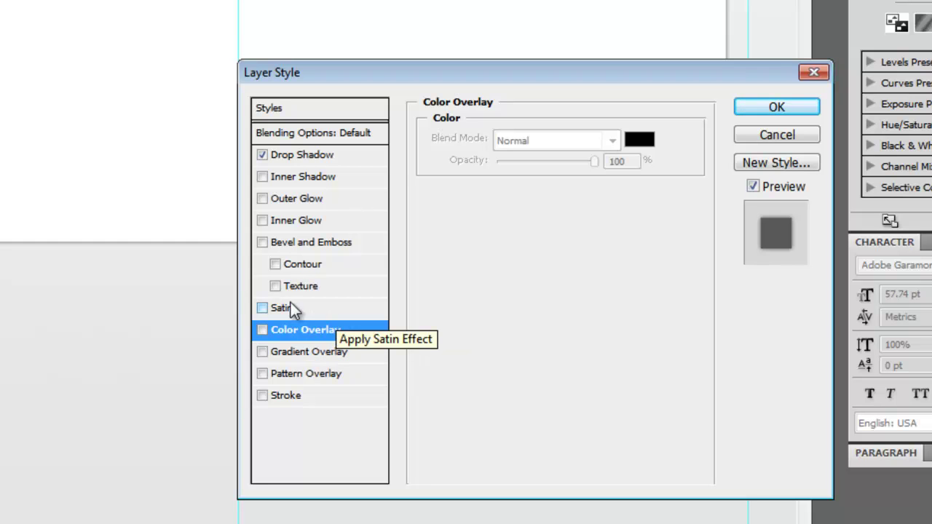
{"action": "left_click", "coordinate": [297, 353]}
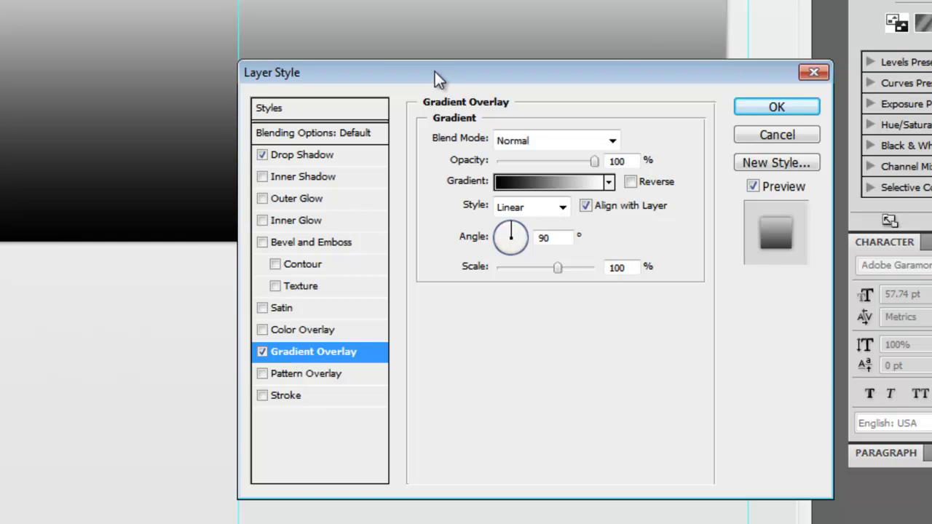
{"action": "left_click_drag", "start_coordinate": [435, 73], "coordinate": [163, 179]}
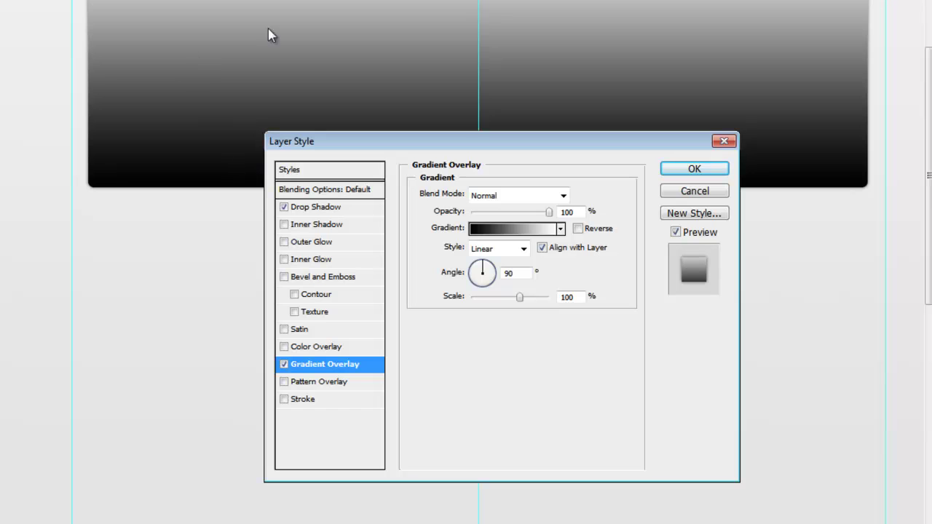
{"action": "left_click", "coordinate": [511, 230]}
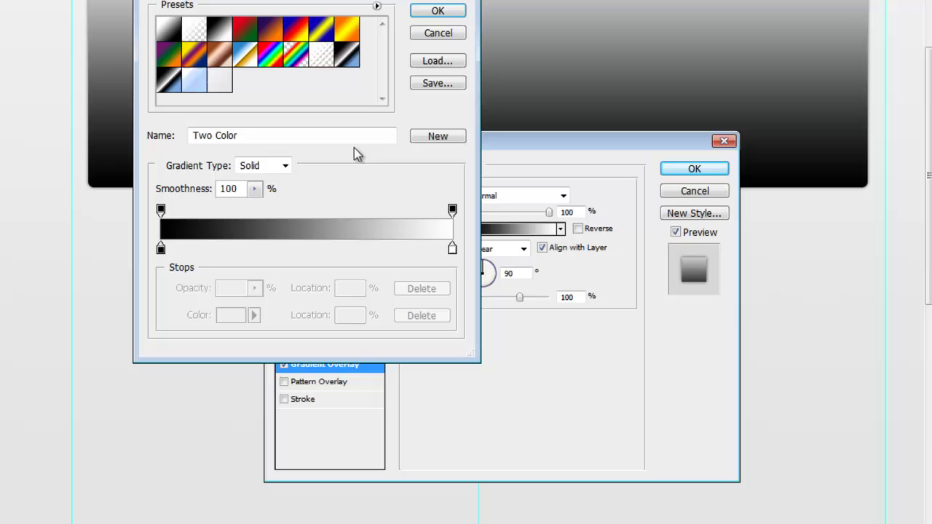
Set the gradient's left stop to dark blue 1a1a8a.
{"action": "double_click", "coordinate": [161, 249]}
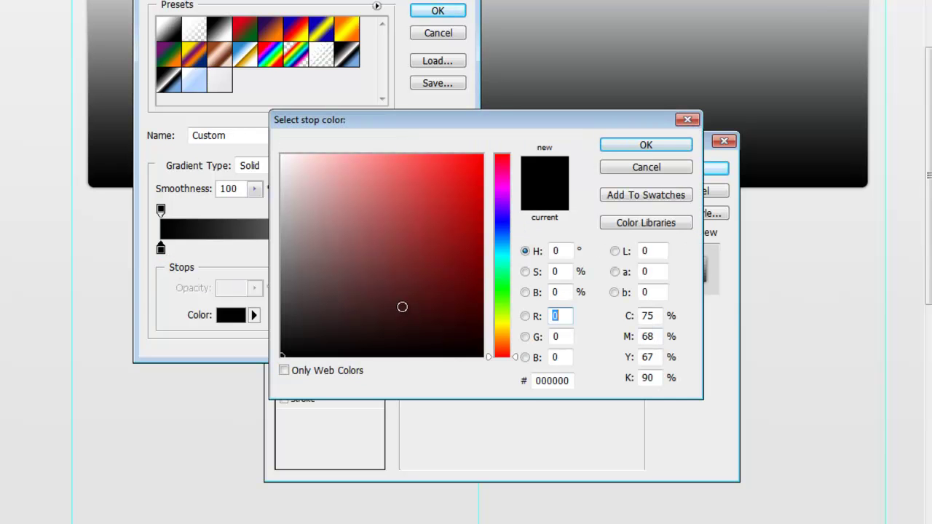
{"action": "left_click", "coordinate": [508, 233]}
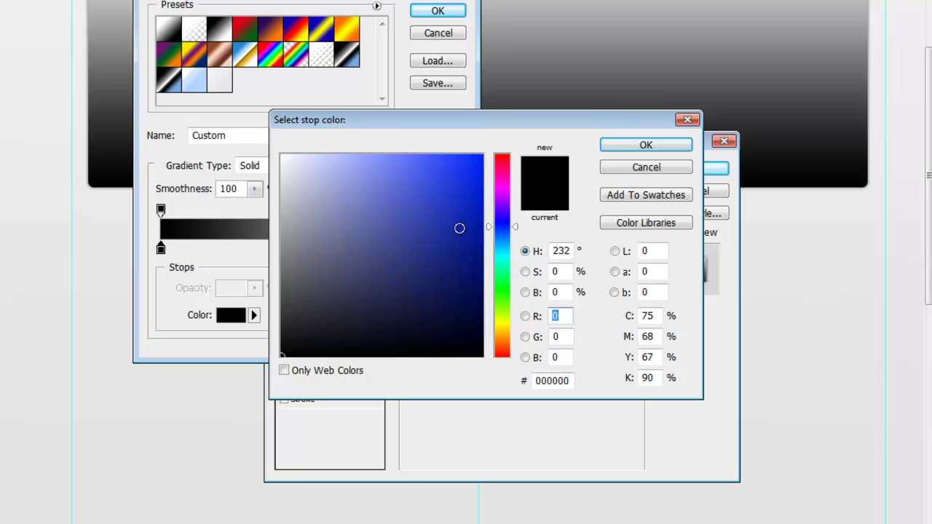
{"action": "mouse_move", "coordinate": [458, 235]}
{"action": "left_mouse_down"}
{"action": "mouse_move", "coordinate": [435, 260]}
{"action": "mouse_move", "coordinate": [413, 258]}
{"action": "mouse_move", "coordinate": [414, 272]}
{"action": "mouse_move", "coordinate": [434, 273]}
{"action": "left_mouse_up"}
{"action": "left_click_drag", "start_coordinate": [507, 240], "coordinate": [507, 239]}
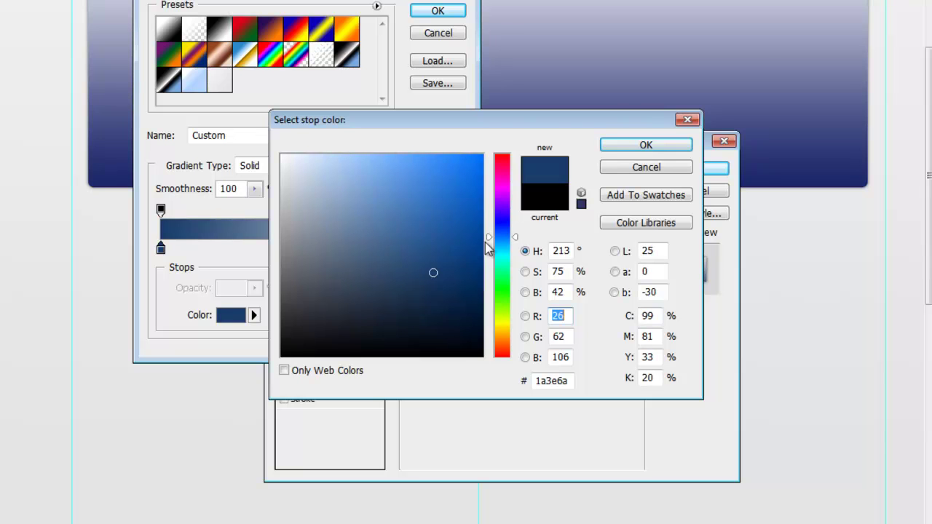
{"action": "left_click_drag", "start_coordinate": [377, 244], "coordinate": [405, 265]}
{"action": "left_click_drag", "start_coordinate": [506, 243], "coordinate": [501, 220]}
{"action": "left_click_drag", "start_coordinate": [411, 129], "coordinate": [475, 112]}
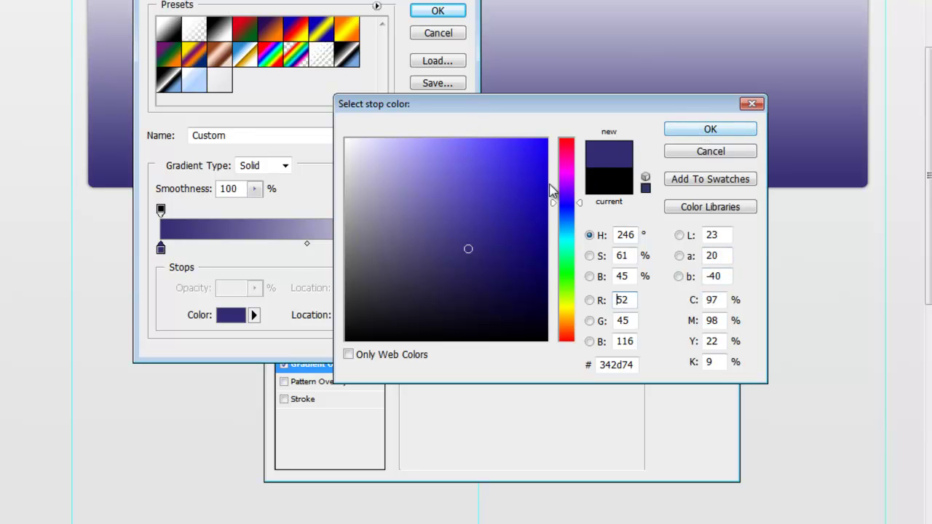
{"action": "left_click", "coordinate": [564, 206]}
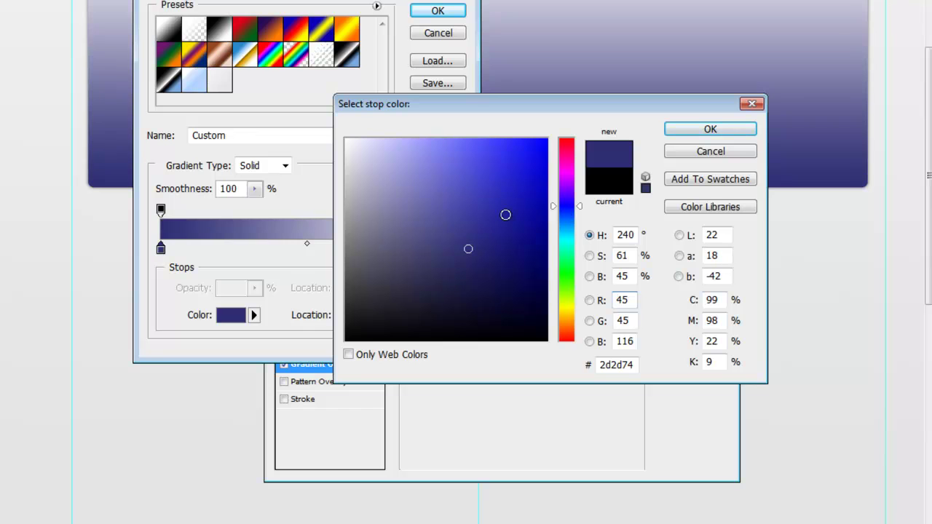
{"action": "left_click", "coordinate": [503, 215]}
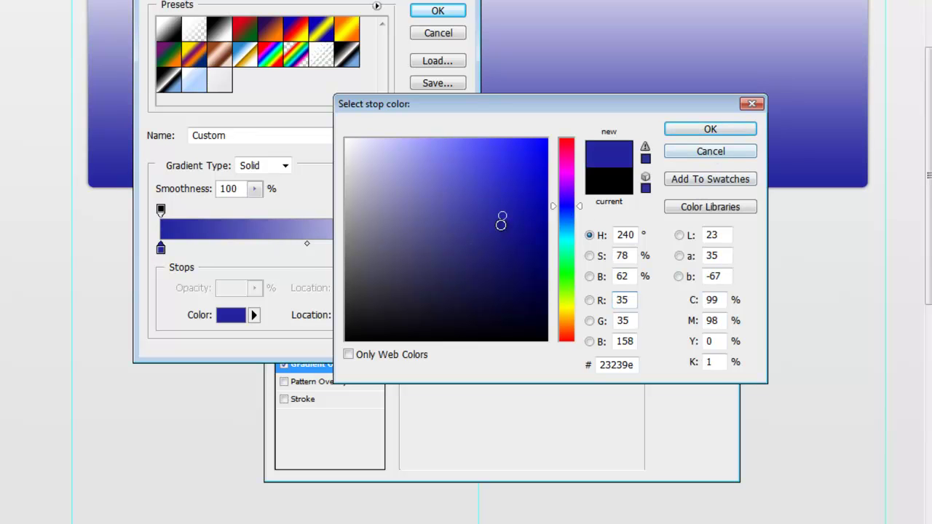
{"action": "left_click", "coordinate": [510, 231]}
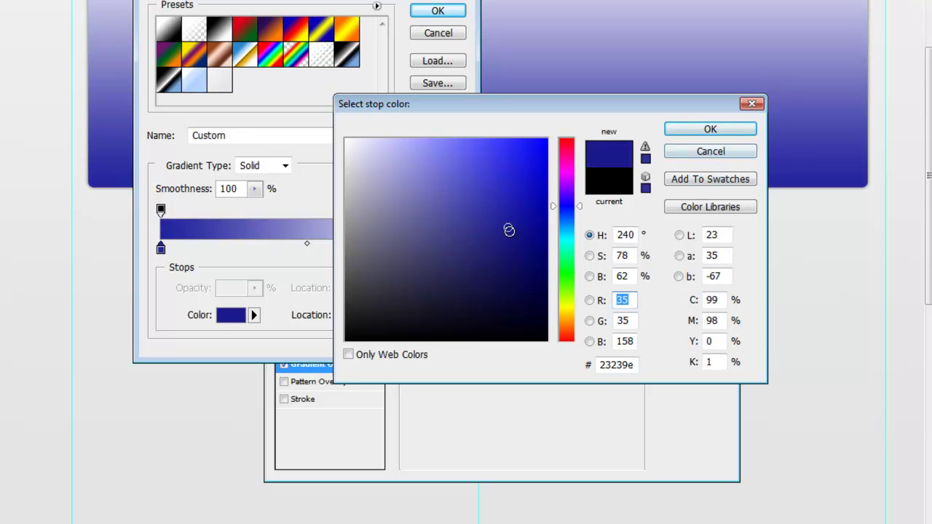
{"action": "left_click", "coordinate": [698, 130]}
Change the gradient's right stop from white to lighter blue 465294.
{"action": "left_click", "coordinate": [451, 248]}
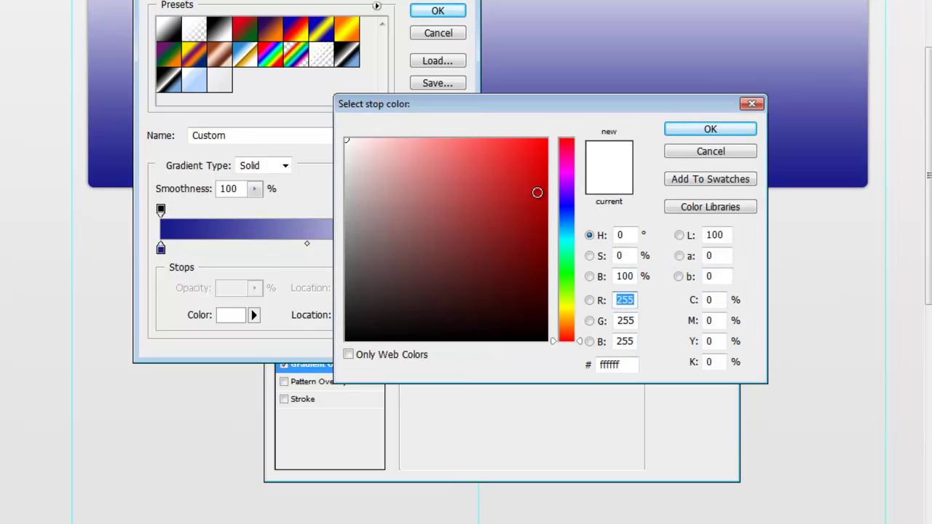
{"action": "left_click", "coordinate": [74, 223]}
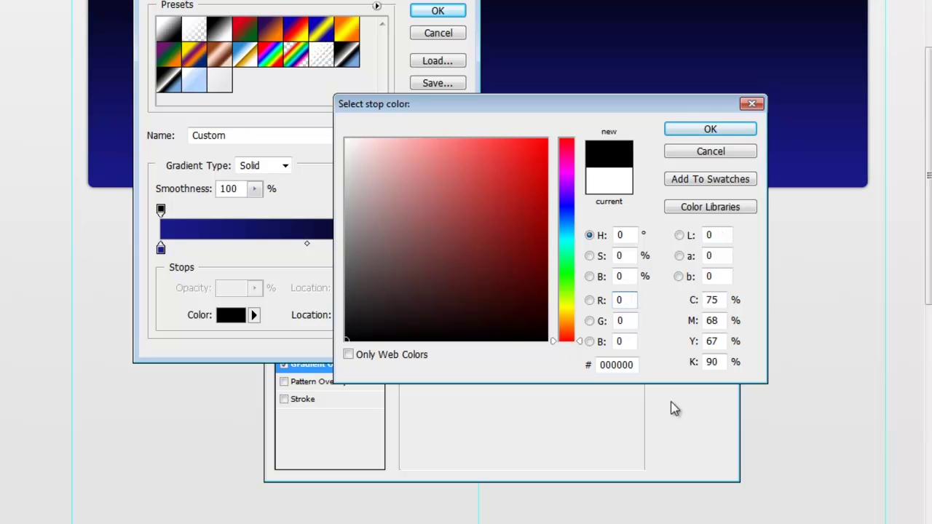
{"action": "left_click", "coordinate": [567, 210]}
{"action": "mouse_move", "coordinate": [504, 256]}
{"action": "left_mouse_down"}
{"action": "mouse_move", "coordinate": [490, 269]}
{"action": "mouse_move", "coordinate": [489, 255]}
{"action": "left_mouse_up"}
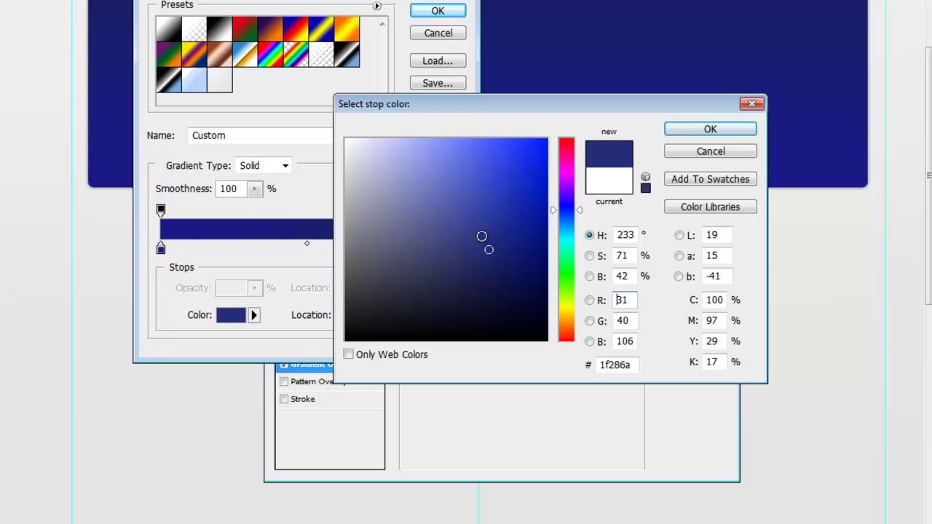
{"action": "left_click", "coordinate": [478, 229]}
{"action": "left_click", "coordinate": [478, 226]}
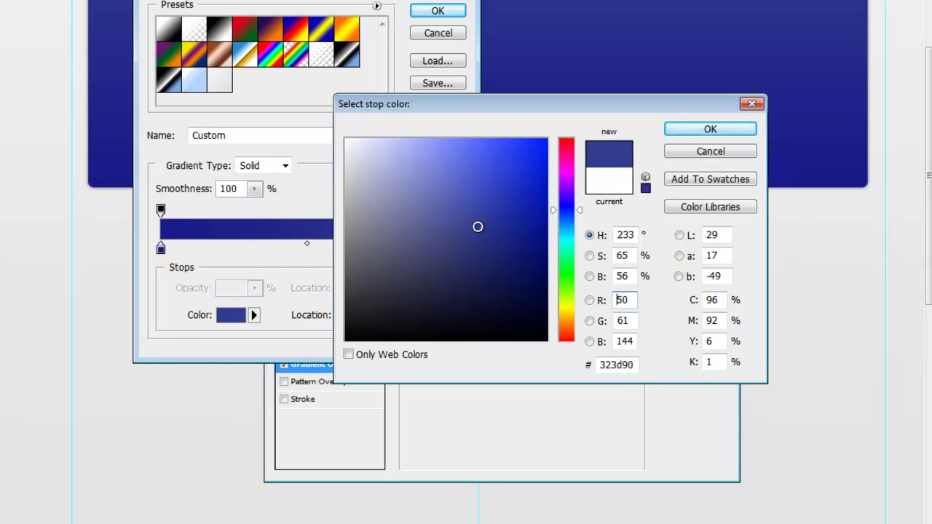
{"action": "left_click", "coordinate": [445, 222]}
{"action": "key", "text": "Return"}
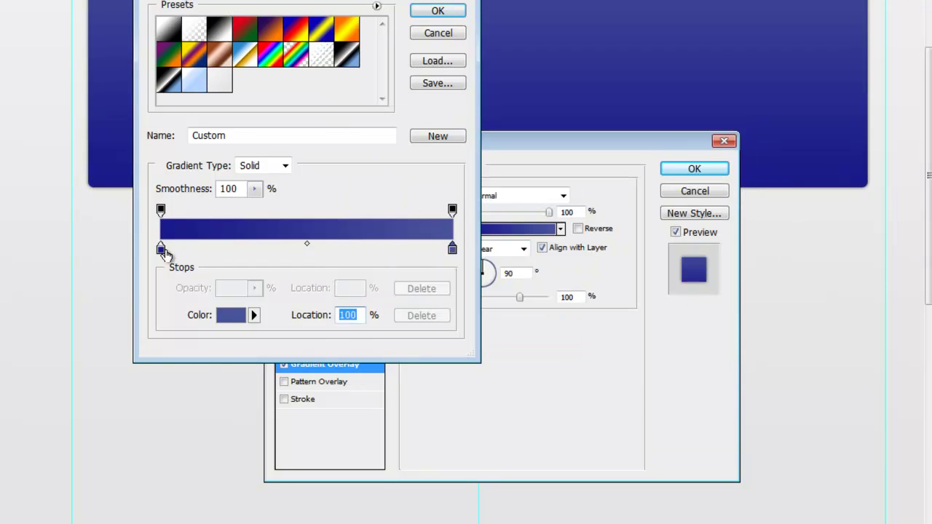
Darken the left stop to navy 141464 and apply the gradient overlay.
{"action": "double_click", "coordinate": [161, 250]}
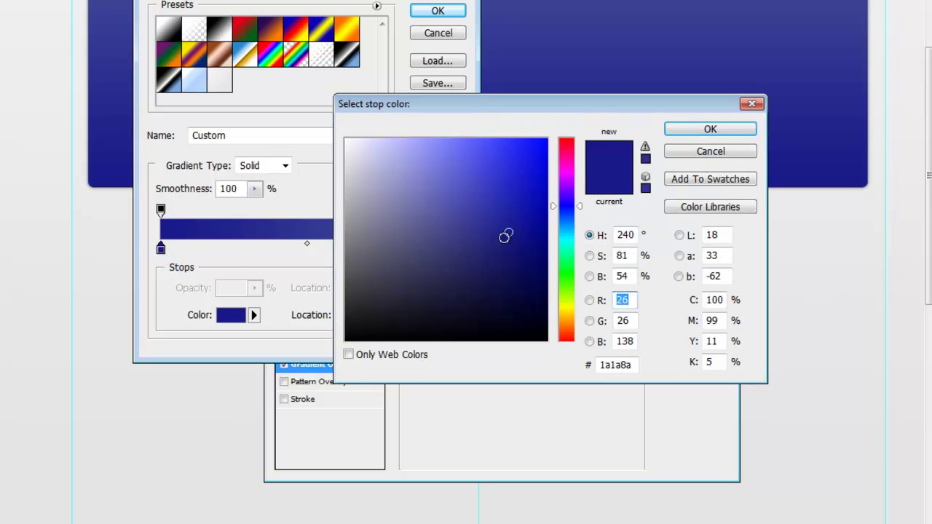
{"action": "left_click", "coordinate": [507, 254]}
{"action": "left_click_drag", "start_coordinate": [507, 254], "coordinate": [507, 262]}
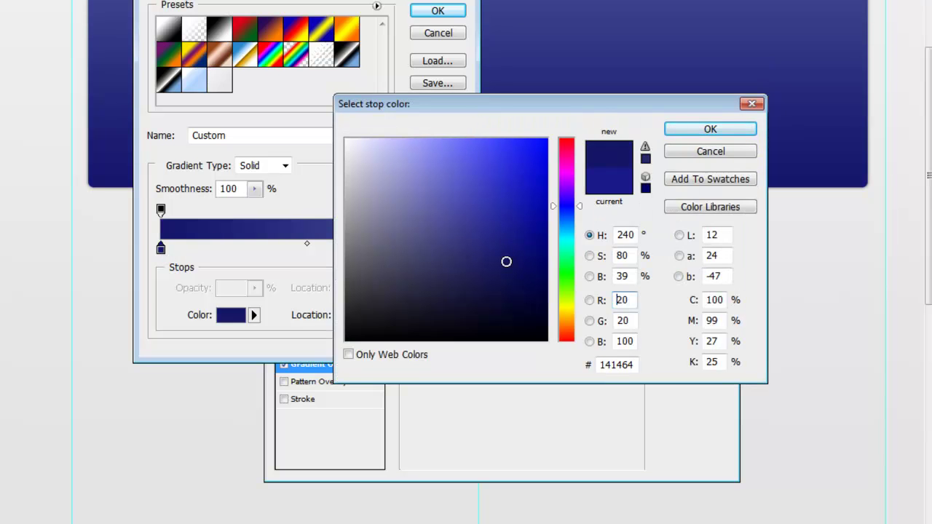
{"action": "left_click", "coordinate": [710, 129]}
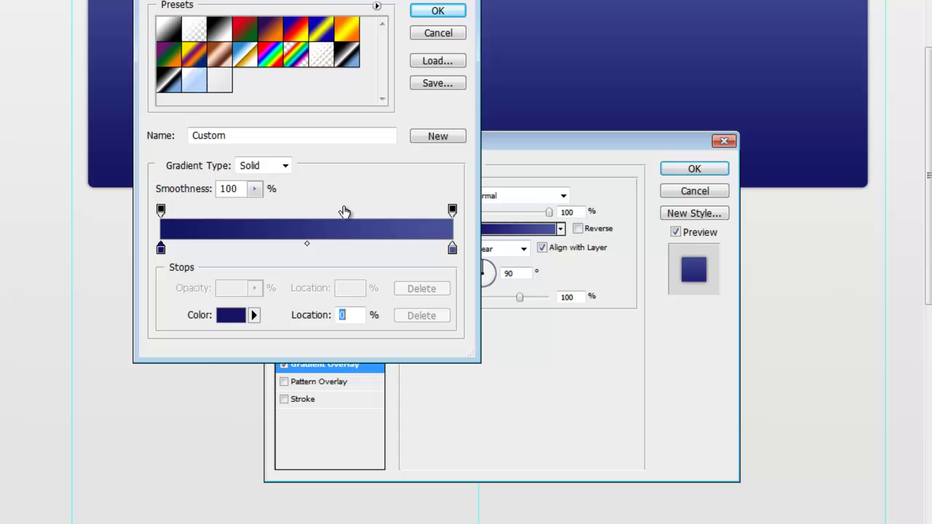
{"action": "left_click", "coordinate": [436, 12]}
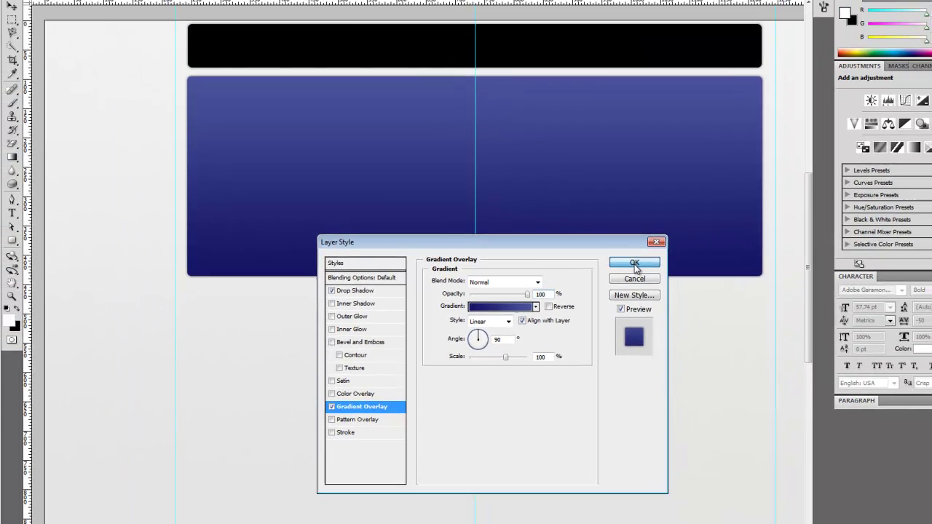
{"action": "left_click", "coordinate": [634, 265]}
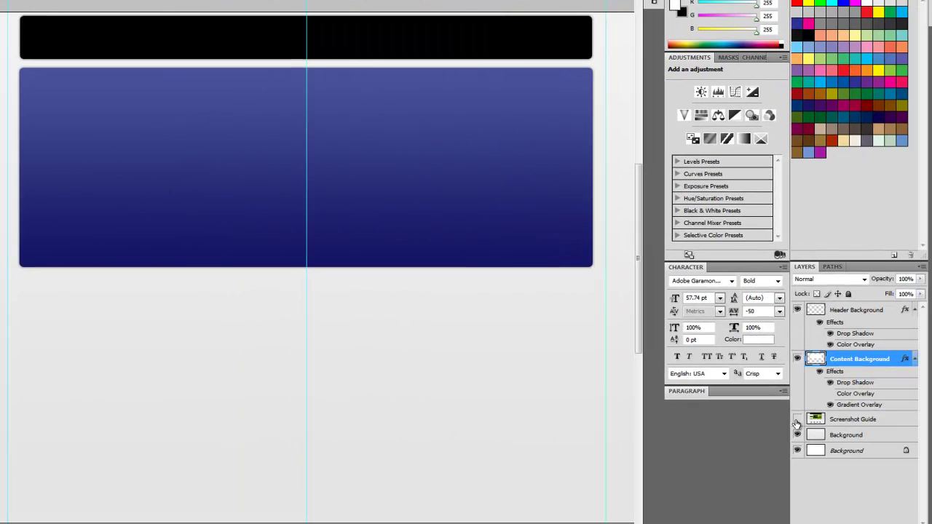
Turn on the Screenshot Guide layer to reveal the four green hosting-plan boxes.
{"action": "left_click", "coordinate": [931, 430]}
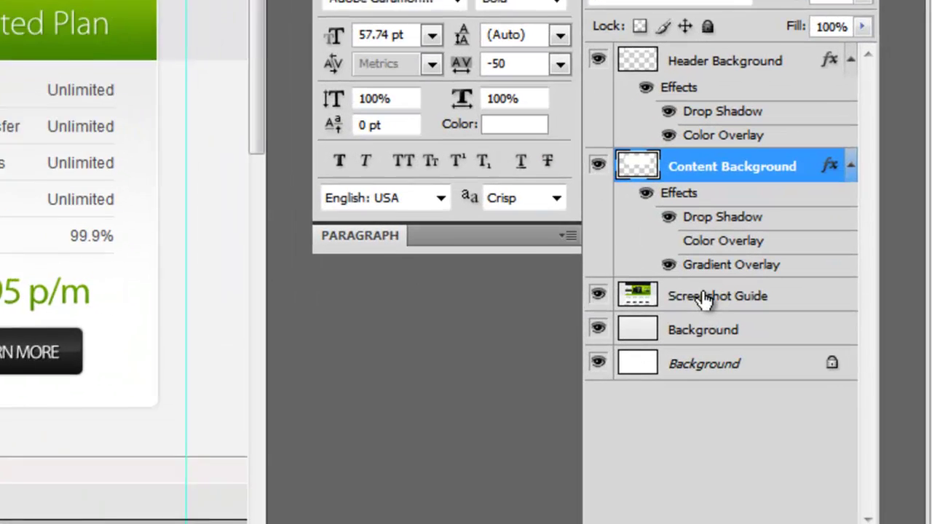
Draw a rounded box over the Basic Plan column above the Screenshot Guide layer.
{"action": "left_click", "coordinate": [801, 392]}
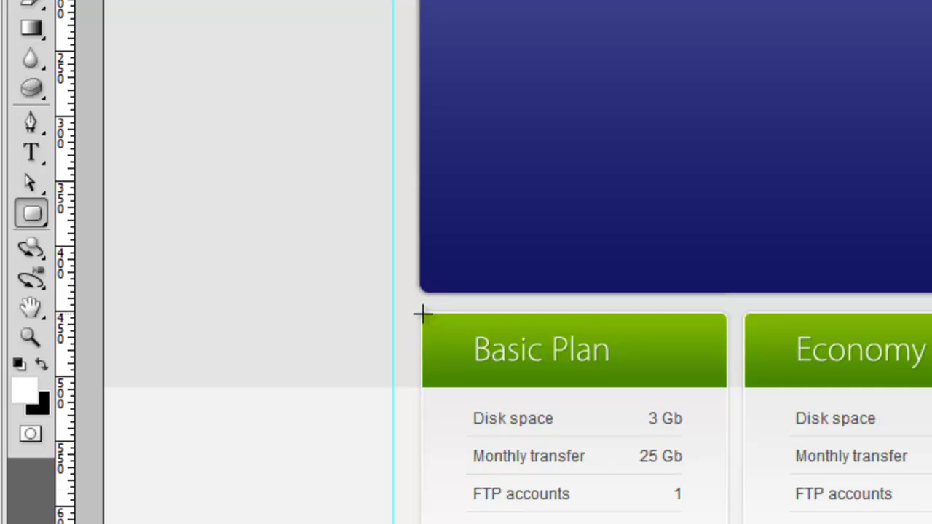
{"action": "left_click_drag", "start_coordinate": [422, 313], "coordinate": [716, 523]}
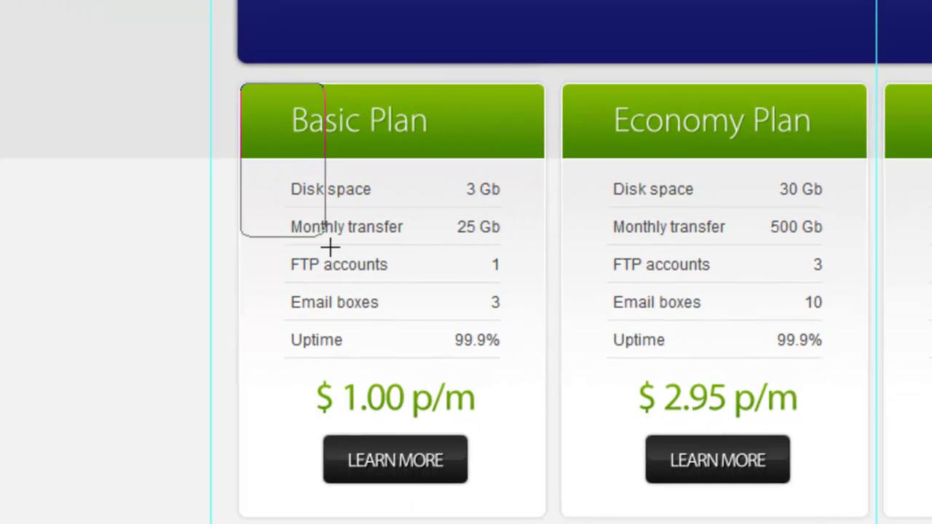
{"action": "left_click_drag", "start_coordinate": [493, 456], "coordinate": [505, 470]}
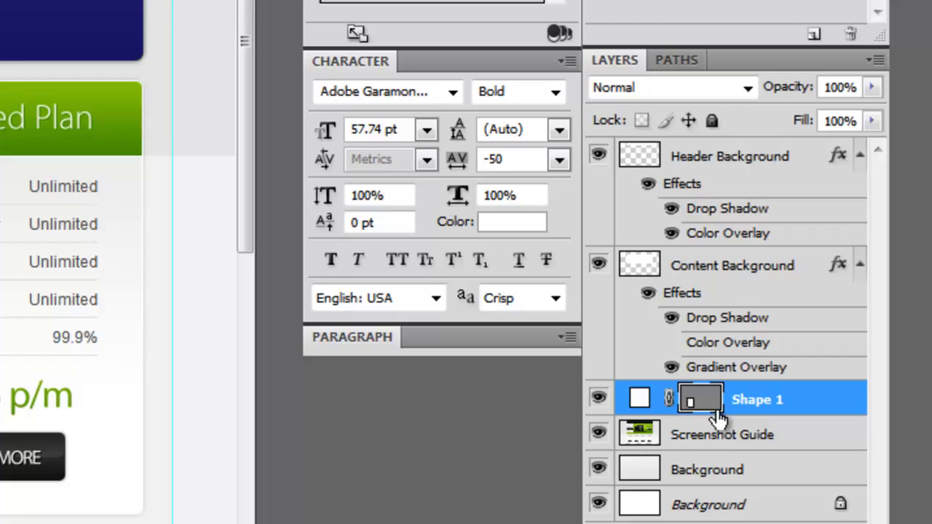
Rasterize the Shape 1 layer and paste the copied layer style onto it.
{"action": "right_click", "coordinate": [791, 408]}
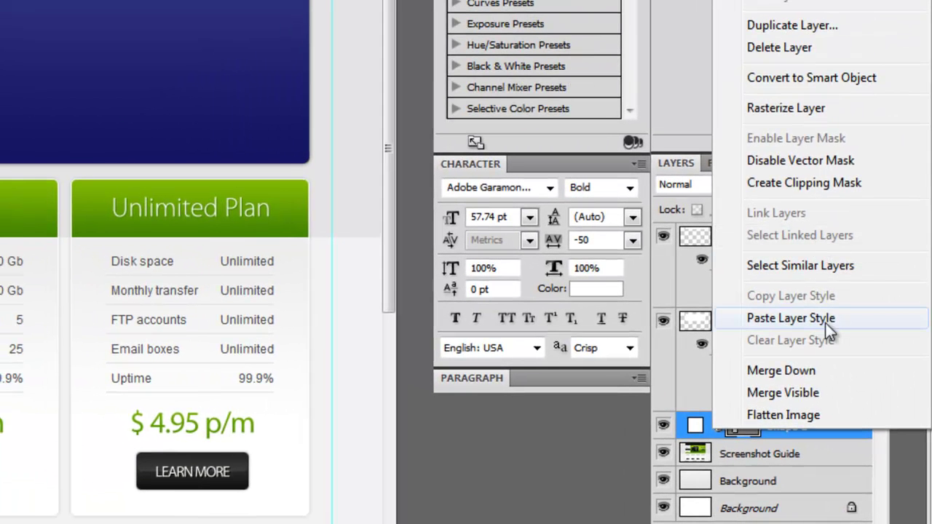
{"action": "left_click", "coordinate": [814, 108]}
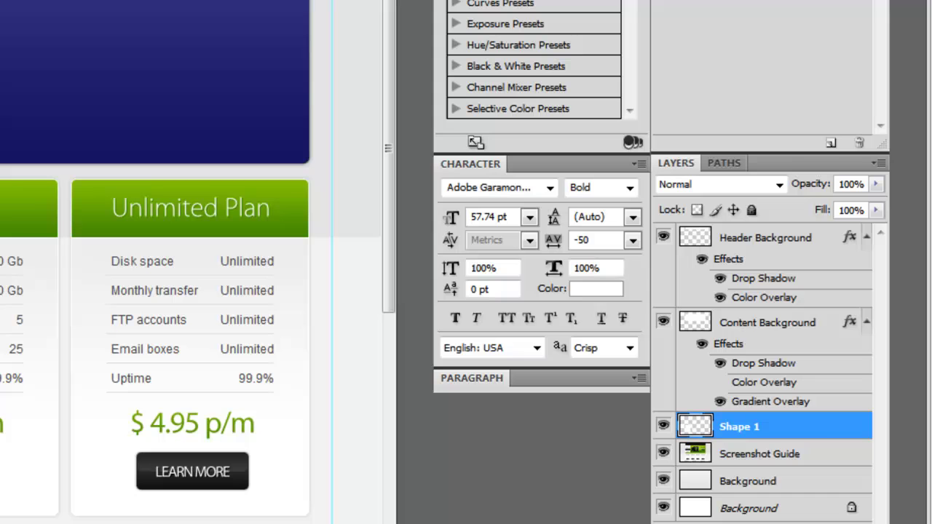
{"action": "right_click", "coordinate": [810, 427]}
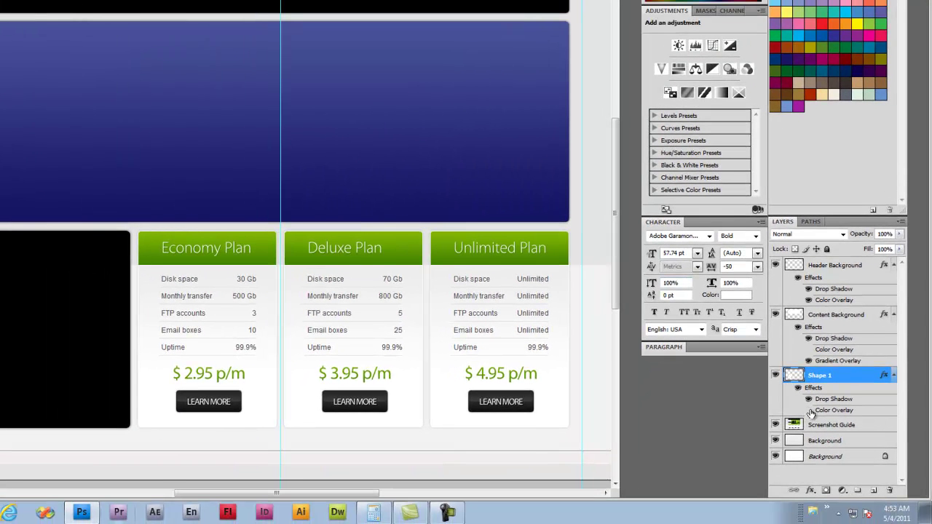
Hide the box's Color Overlay, enable a Gradient Overlay, and display its settings.
{"action": "left_click", "coordinate": [808, 410]}
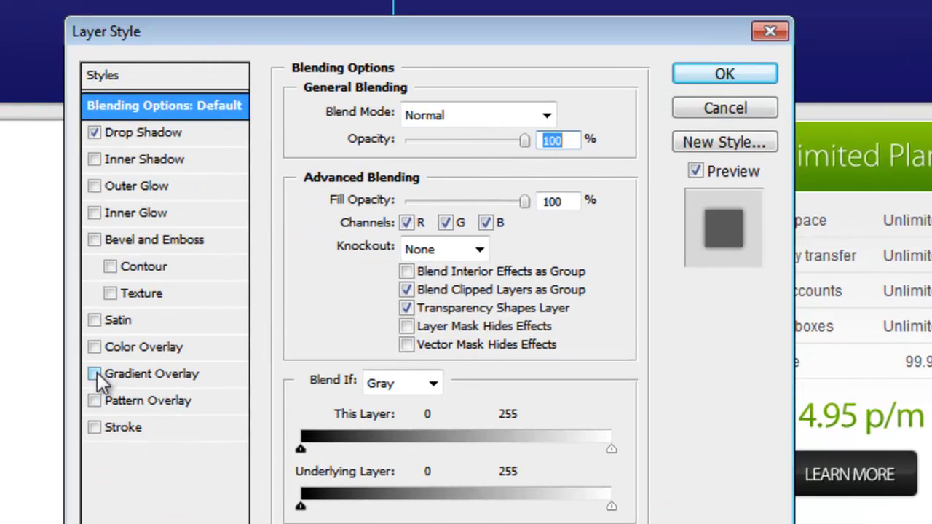
{"action": "left_click", "coordinate": [94, 373]}
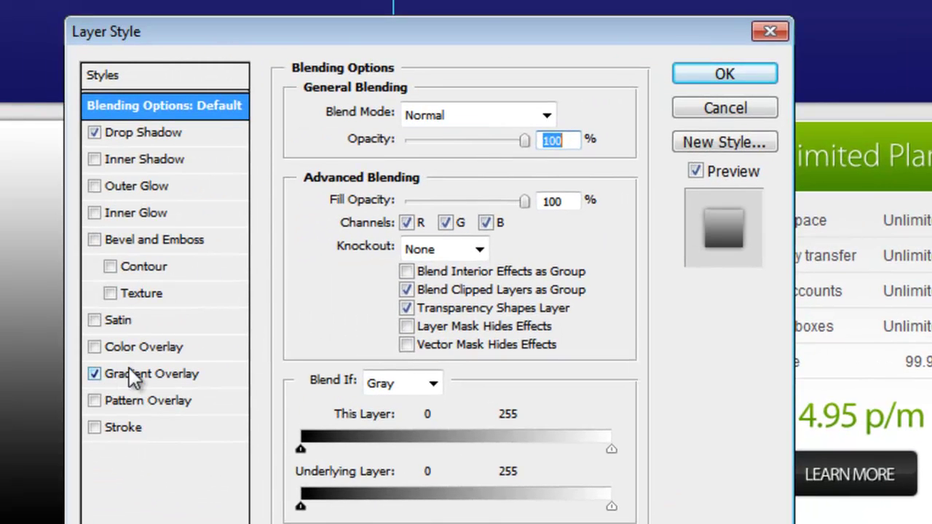
{"action": "left_click_drag", "start_coordinate": [339, 33], "coordinate": [784, 30]}
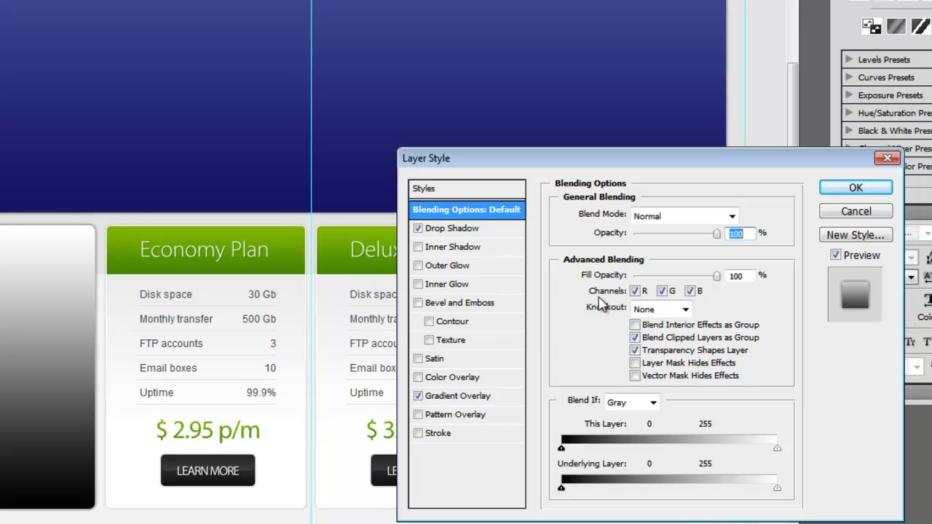
{"action": "left_click", "coordinate": [466, 396]}
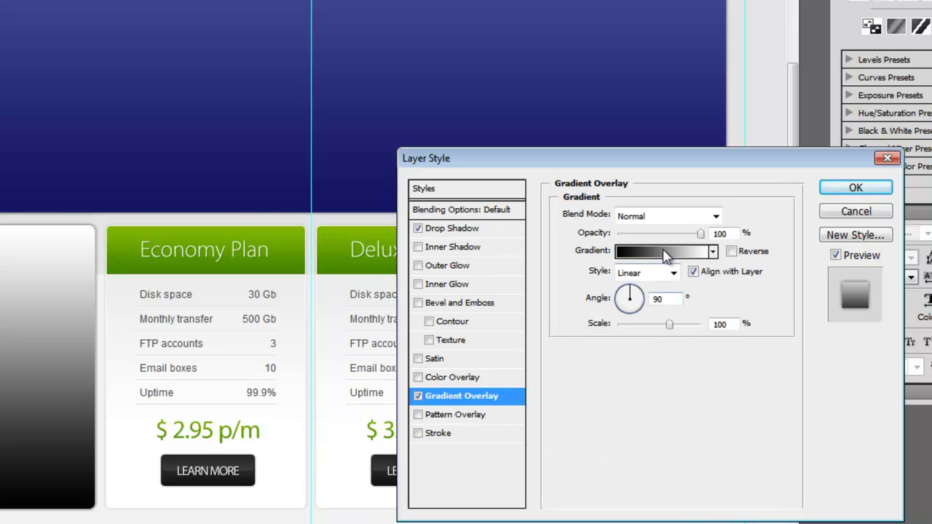
Change the gradient's black starting stop to light gray f4f4f4 so the box looks nearly white.
{"action": "left_click", "coordinate": [664, 251]}
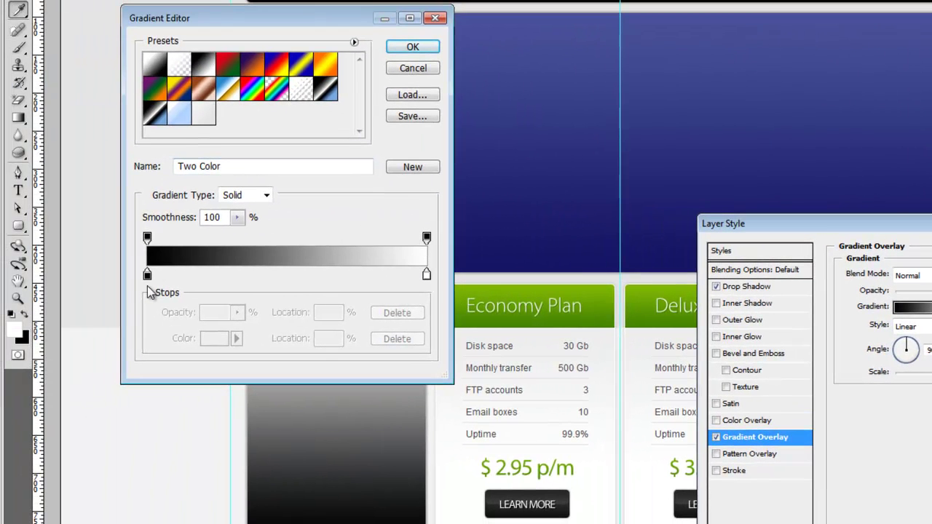
{"action": "double_click", "coordinate": [147, 276]}
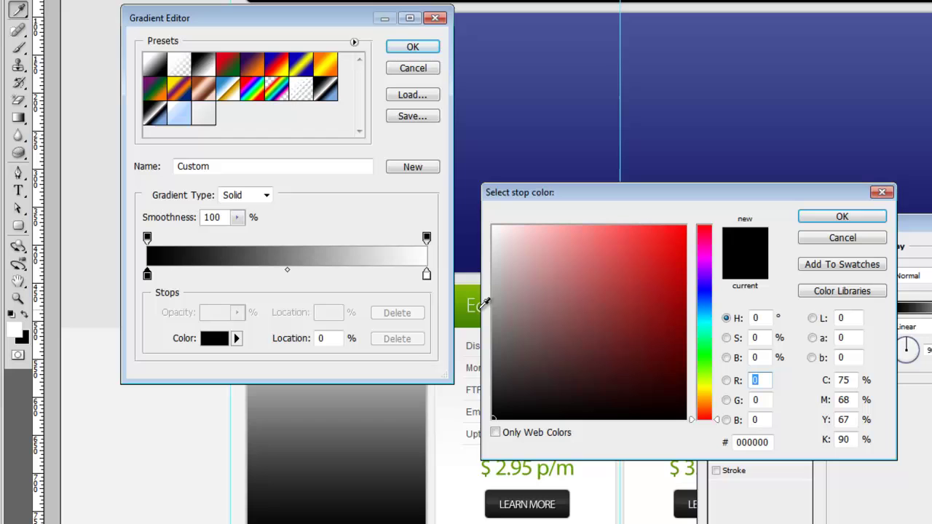
{"action": "left_click_drag", "start_coordinate": [498, 261], "coordinate": [488, 238]}
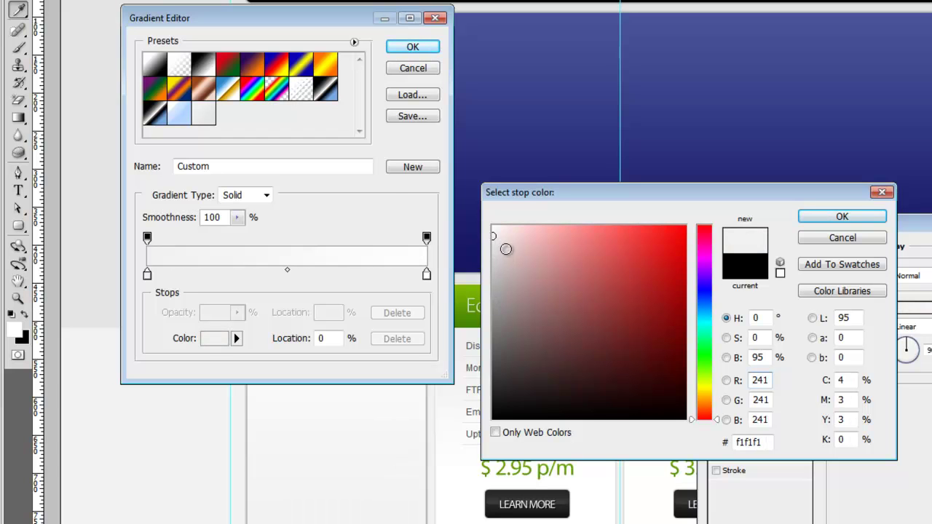
{"action": "left_click", "coordinate": [492, 234]}
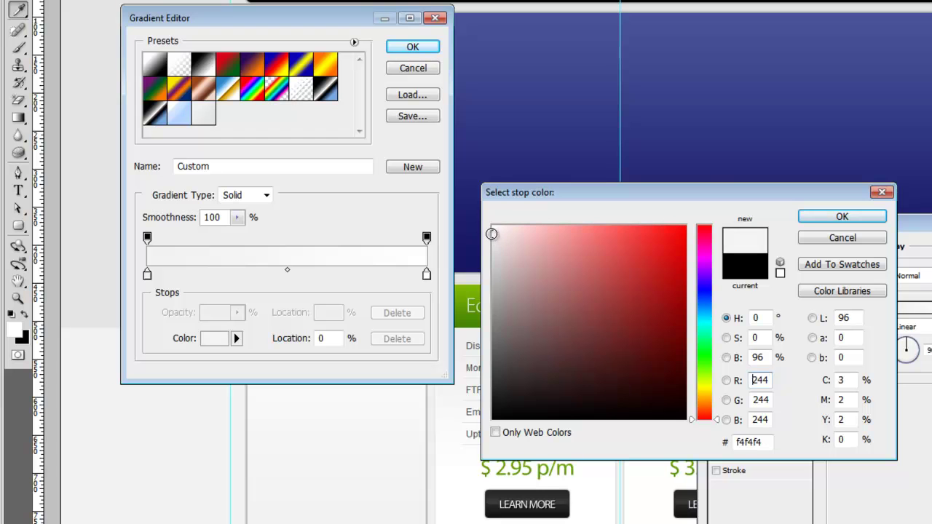
{"action": "left_click", "coordinate": [492, 232]}
{"action": "key", "text": "Return"}
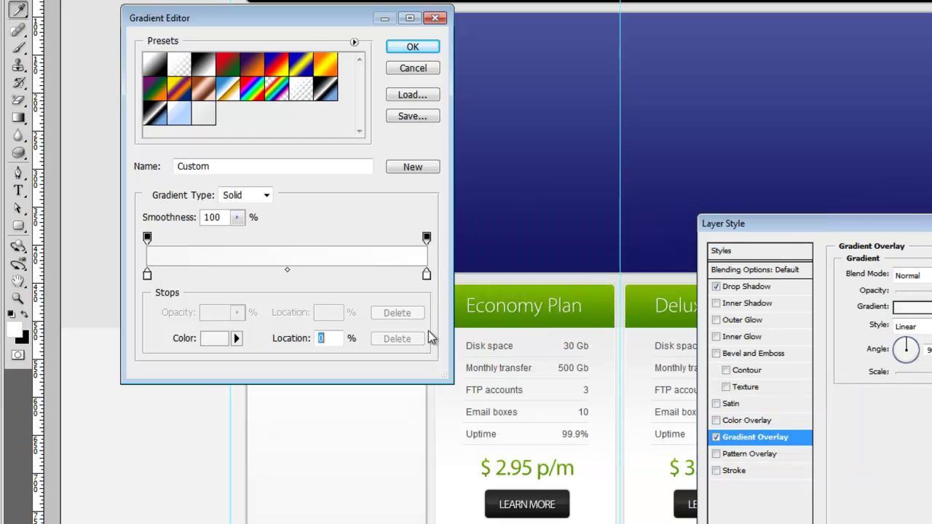
{"action": "left_click_drag", "start_coordinate": [316, 25], "coordinate": [411, 14]}
{"action": "left_click_drag", "start_coordinate": [592, 2], "coordinate": [806, 14]}
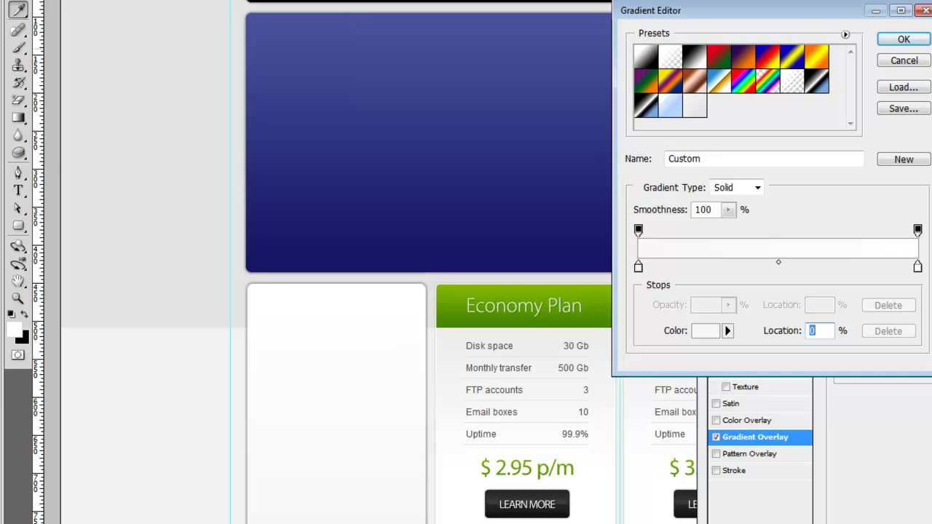
Accept the gradient, reverse it, and set its scale to 102%.
{"action": "left_click", "coordinate": [904, 39]}
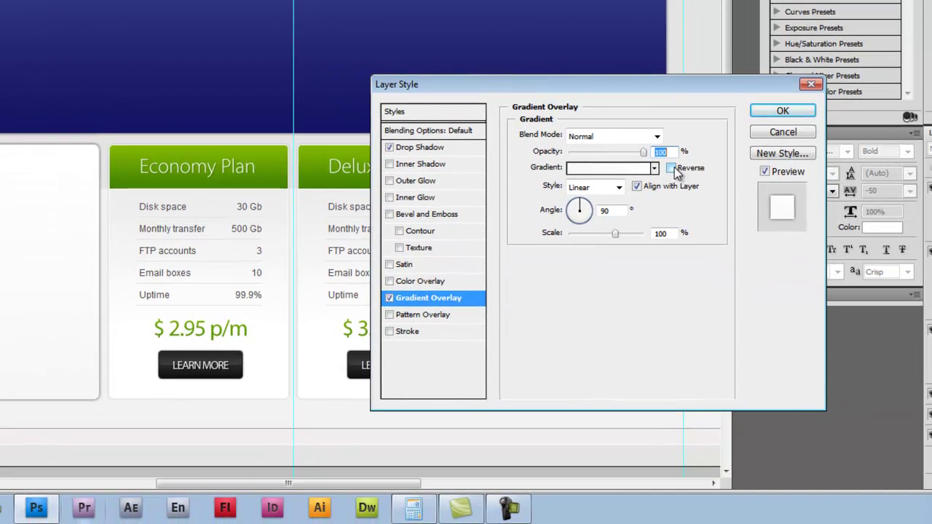
{"action": "left_click", "coordinate": [672, 168]}
{"action": "left_click_drag", "start_coordinate": [616, 234], "coordinate": [643, 233]}
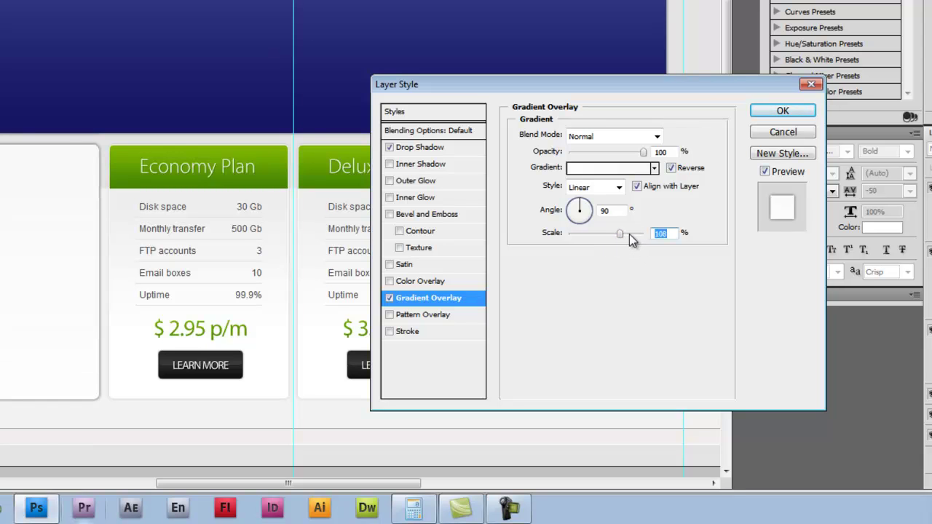
{"action": "left_click_drag", "start_coordinate": [620, 234], "coordinate": [617, 234]}
Keep the right gradient stop white and darken the left stop to light gray e0e0e0.
{"action": "left_click", "coordinate": [635, 170]}
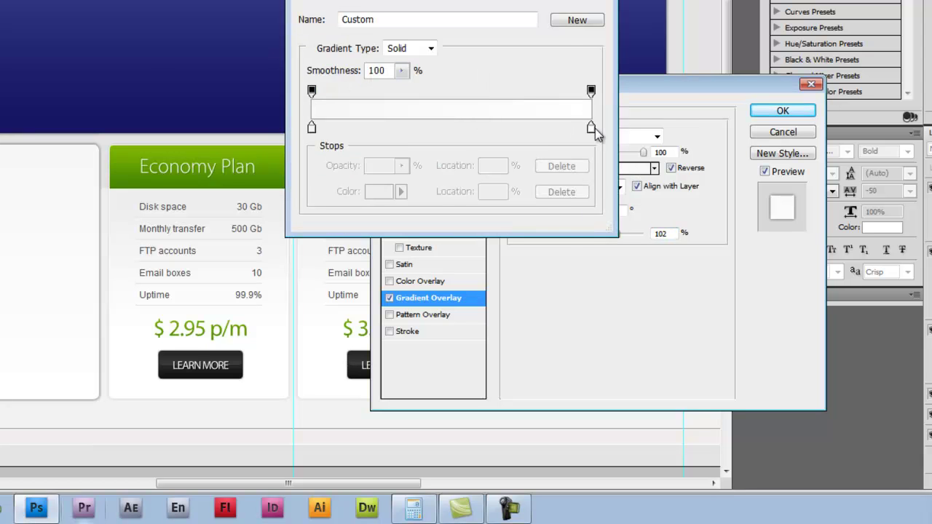
{"action": "double_click", "coordinate": [592, 128]}
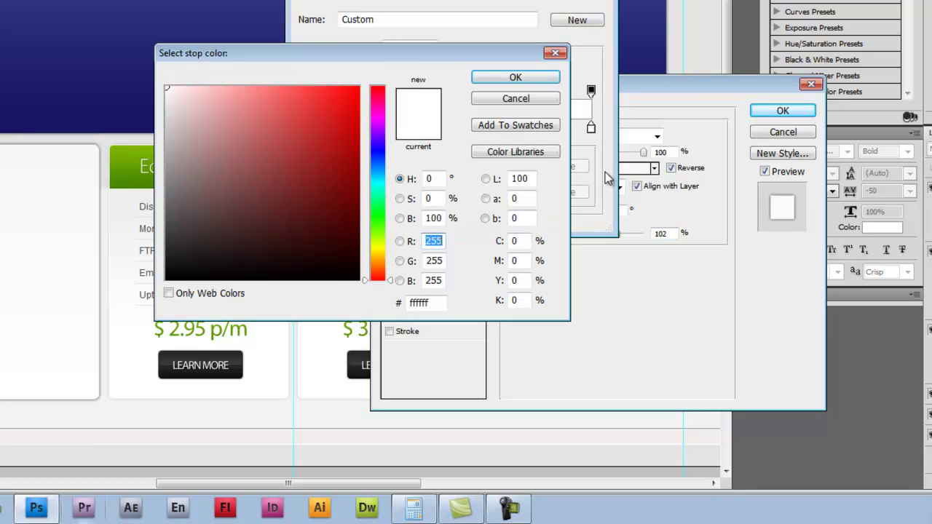
{"action": "left_click", "coordinate": [537, 78]}
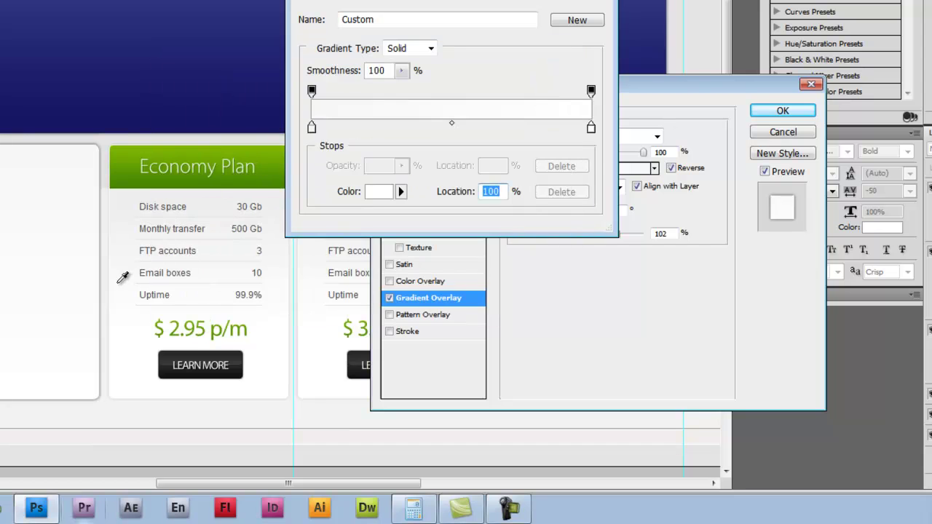
{"action": "double_click", "coordinate": [312, 126]}
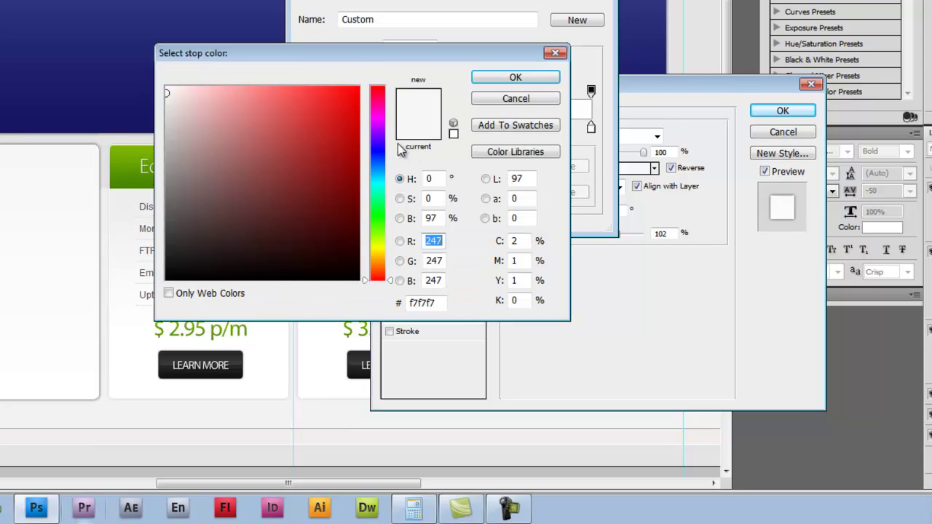
{"action": "left_click_drag", "start_coordinate": [166, 94], "coordinate": [165, 110]}
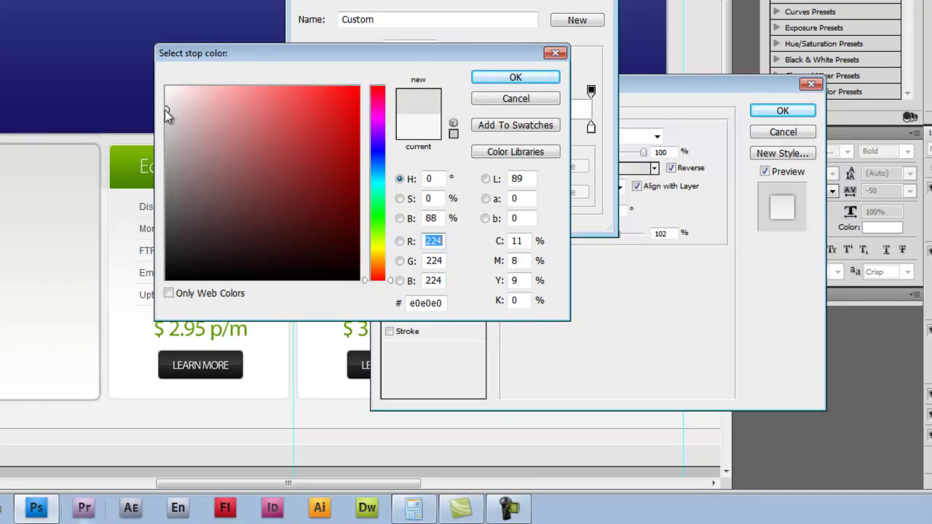
{"action": "left_click", "coordinate": [516, 78]}
{"action": "key", "text": "Return"}
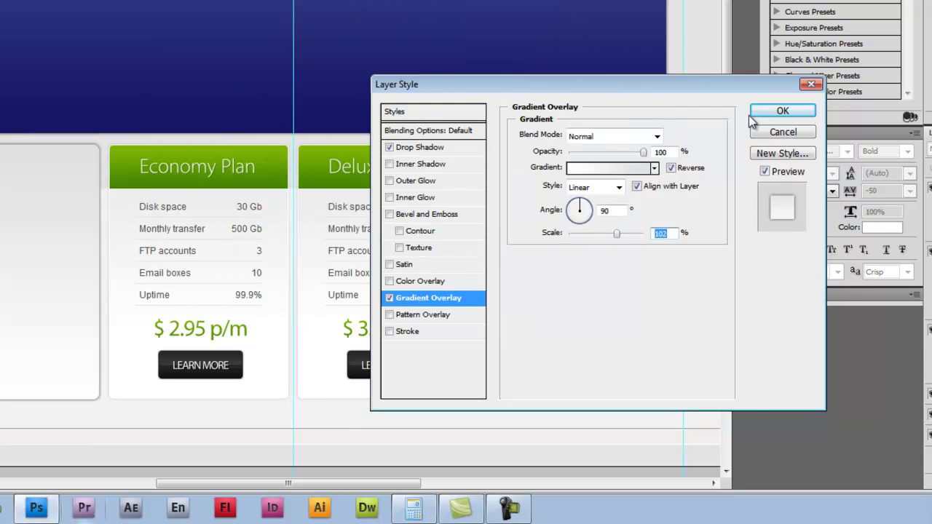
Apply the gray gradient layer style and rename the Shape 1 layer to 'Bucket Background'.
{"action": "left_click", "coordinate": [781, 111]}
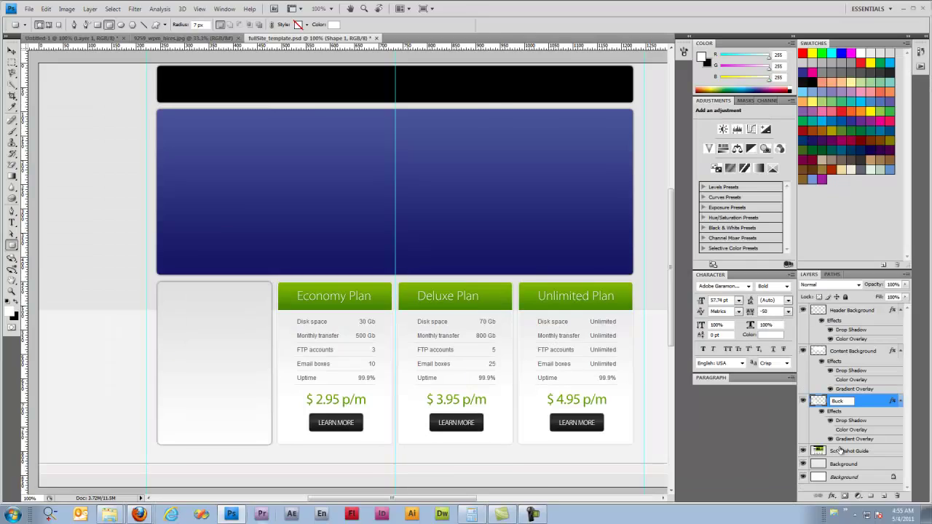
{"action": "double_click", "coordinate": [736, 427]}
{"action": "type", "text": "Buck"}
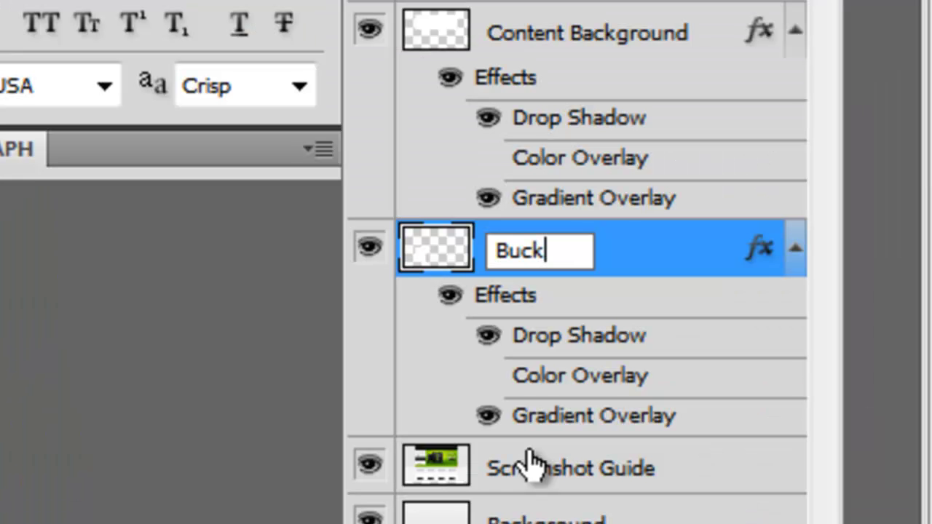
{"action": "type", "text": "et Bac"}
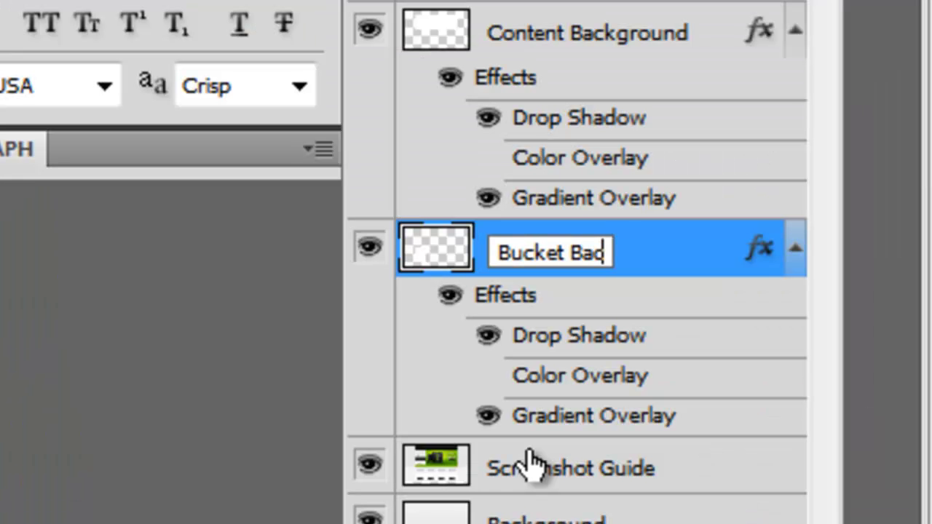
{"action": "type", "text": "kground"}
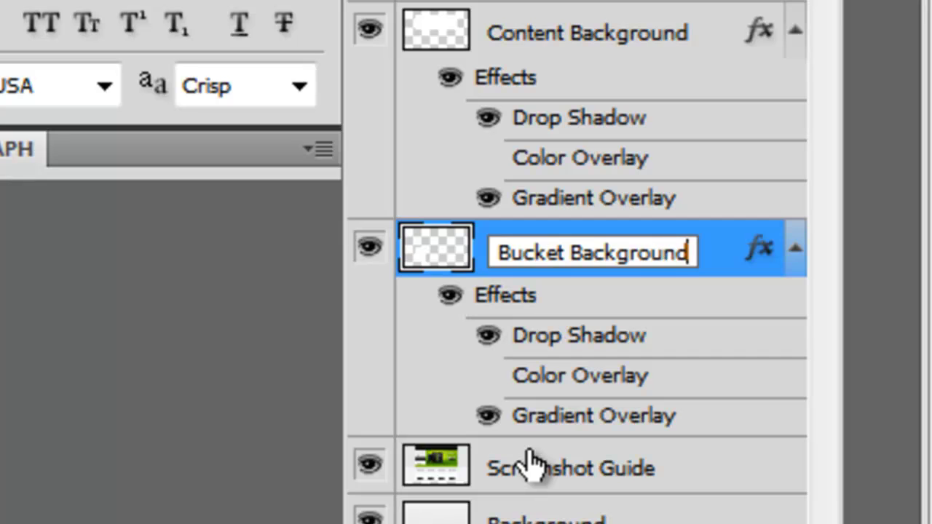
{"action": "key", "text": "Return"}
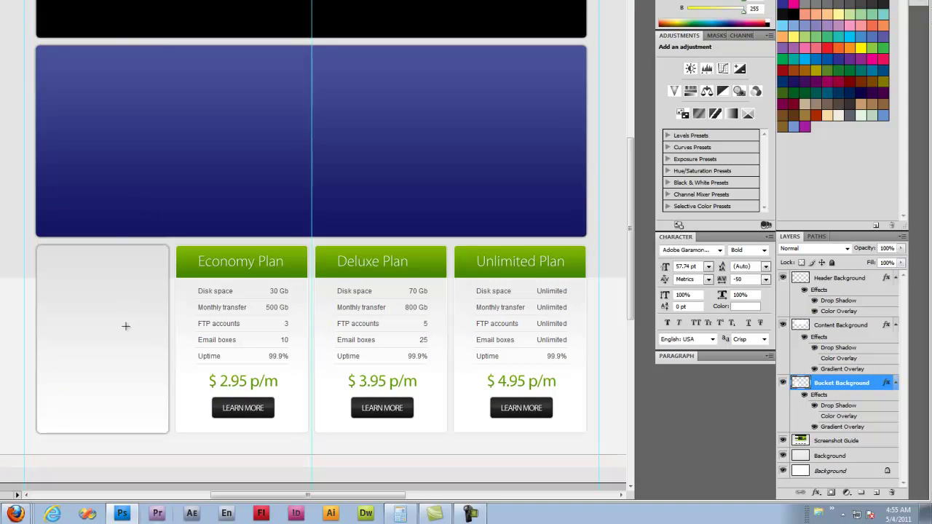